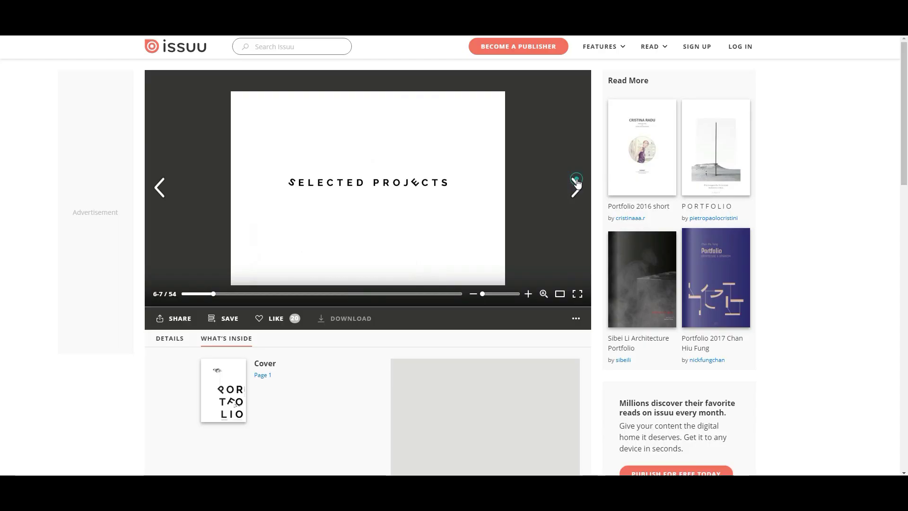
- Page through the selected projects in the sample architecture portfolio to examine its layout
left_click(576, 181)
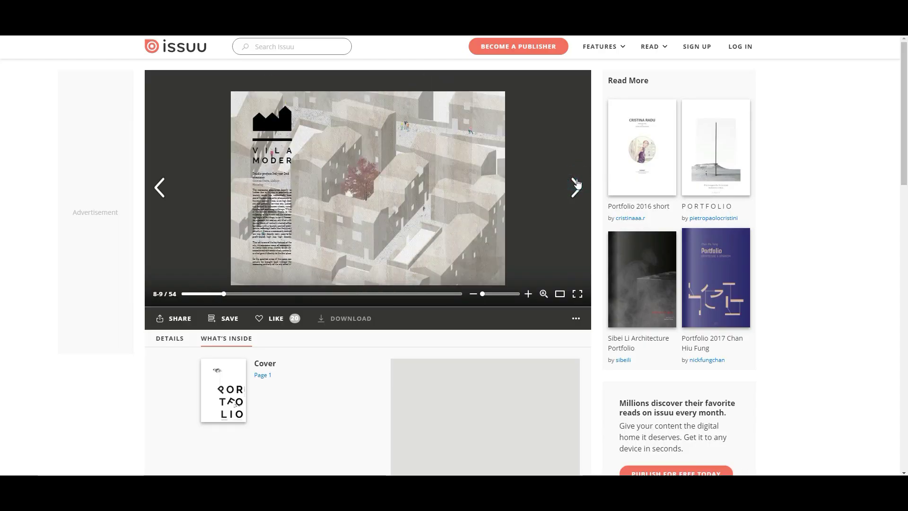
left_click(575, 181)
left_click(576, 181)
left_click(576, 181)
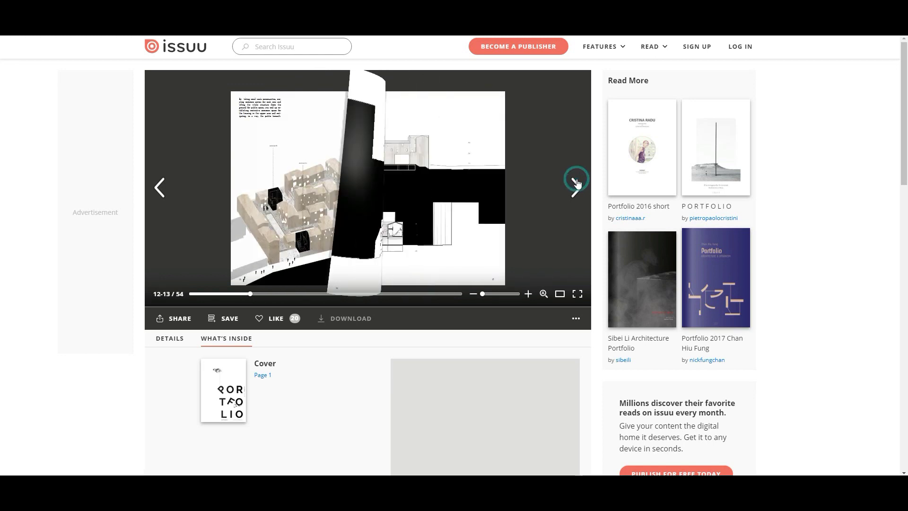
left_click(575, 182)
left_click(576, 181)
left_click(576, 181)
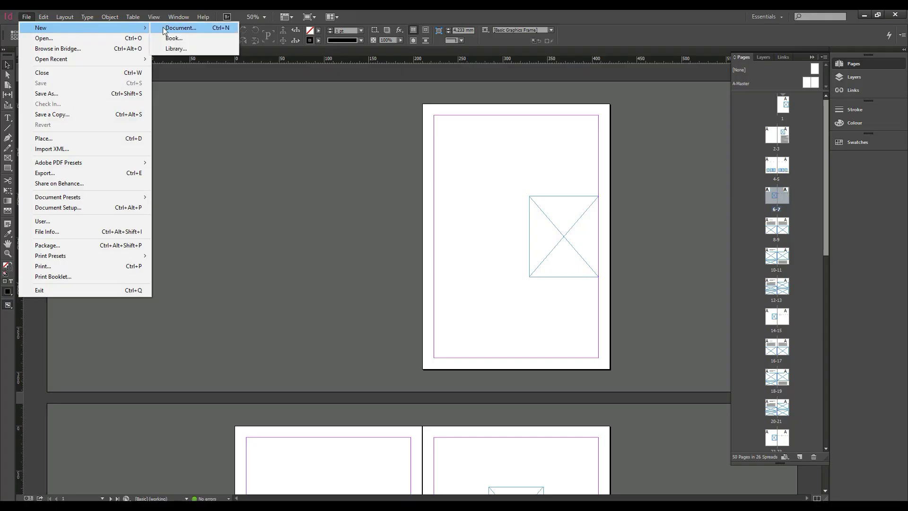
- Switch to InDesign and start a new document with A3 pages in landscape orientation
left_click(184, 26)
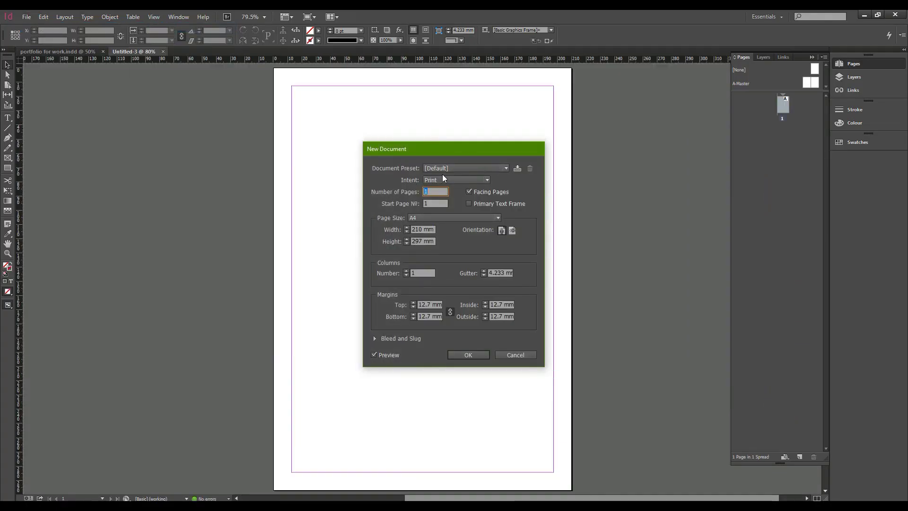
left_click(433, 219)
left_click(435, 295)
left_click(512, 230)
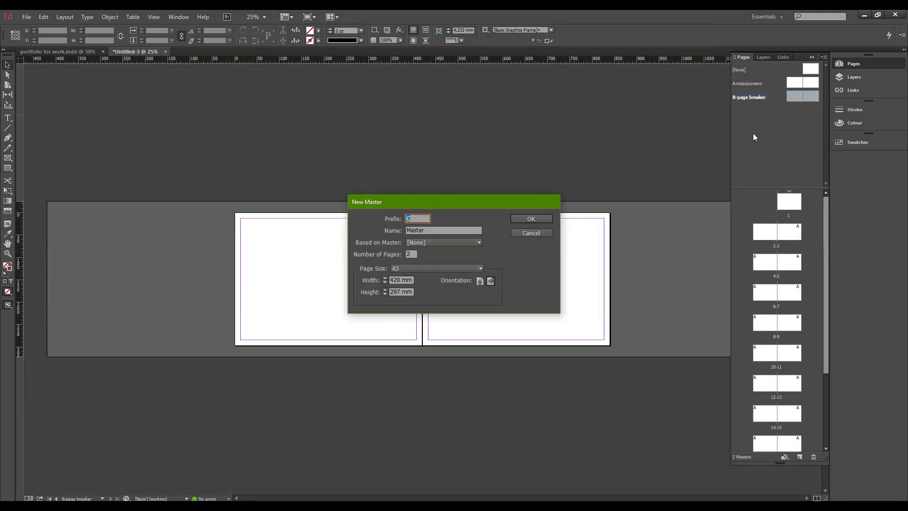
- Add two master spreads, C named "first pages of project" and D named "second pages of project"
key("Return")
right_click(753, 136)
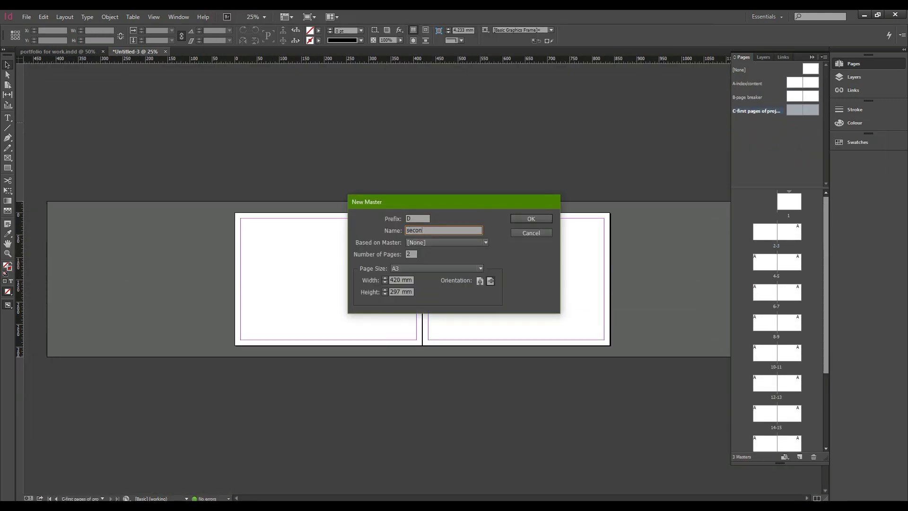
key("Return")
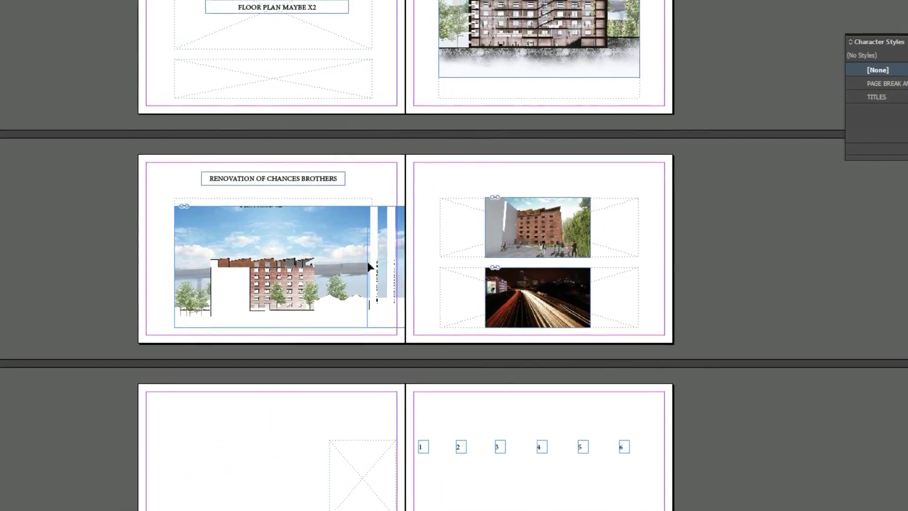
- Crop the elevation image on the "RENOVATION OF CHANCES BROTHERS" page to its placeholder's width and trim its top edge
left_click_drag(369, 266, 367, 266)
left_click_drag(367, 327, 372, 330)
left_click(378, 351)
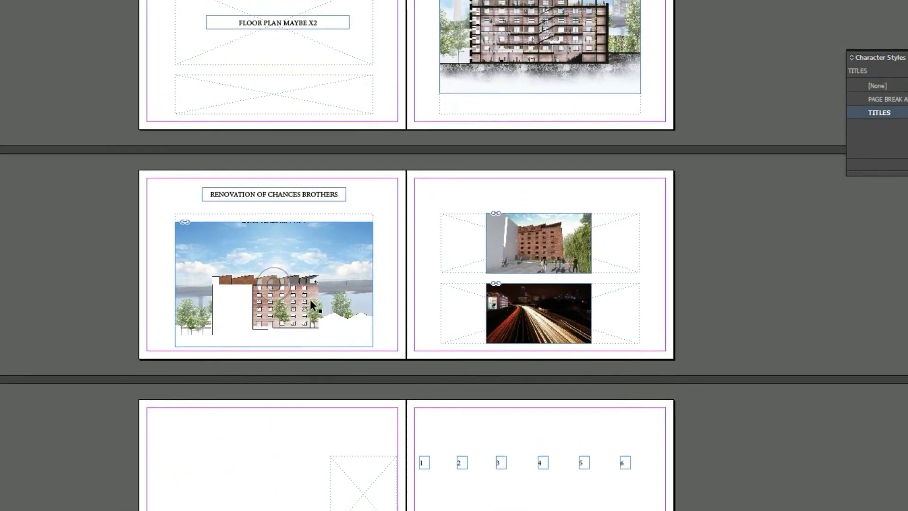
left_click(310, 284)
left_click_drag(272, 207, 269, 239)
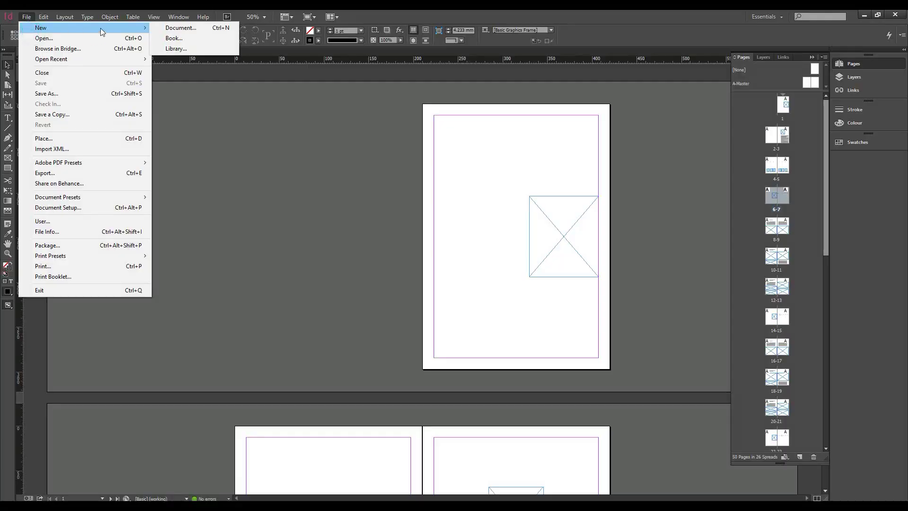
- Start a new document with Print intent, A3 page size and landscape orientation
left_click(180, 27)
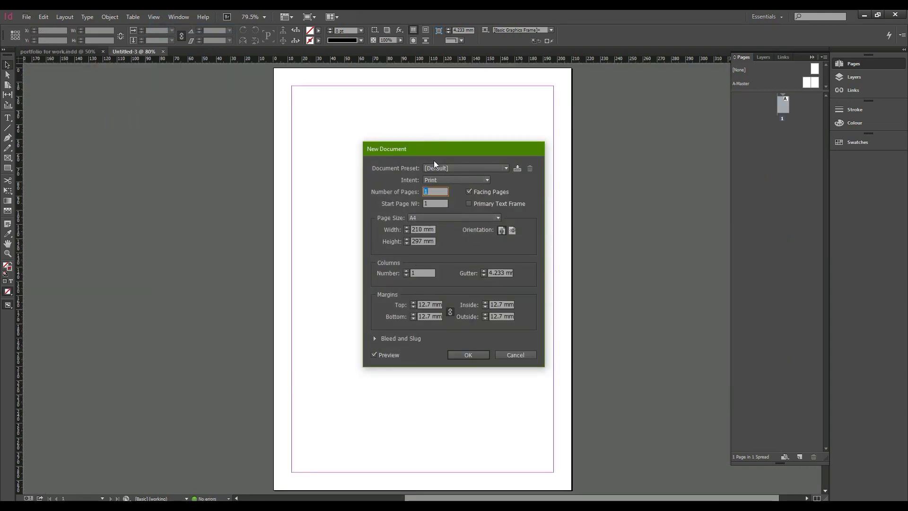
left_click(449, 179)
left_click(433, 186)
left_click(434, 217)
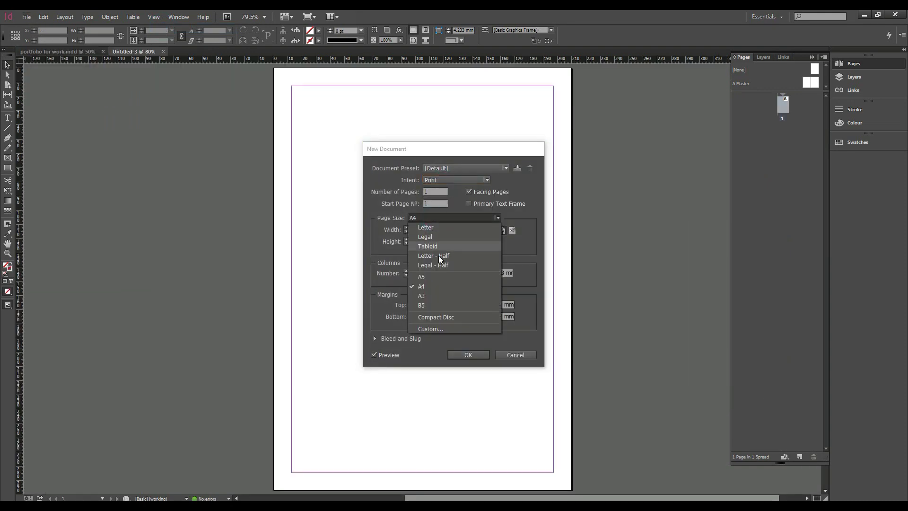
left_click(438, 295)
left_click(512, 231)
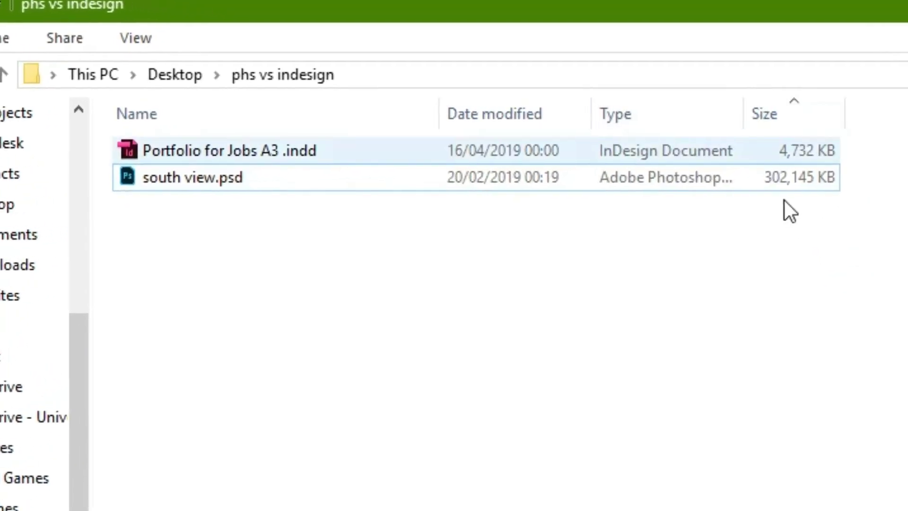
left_click(776, 243)
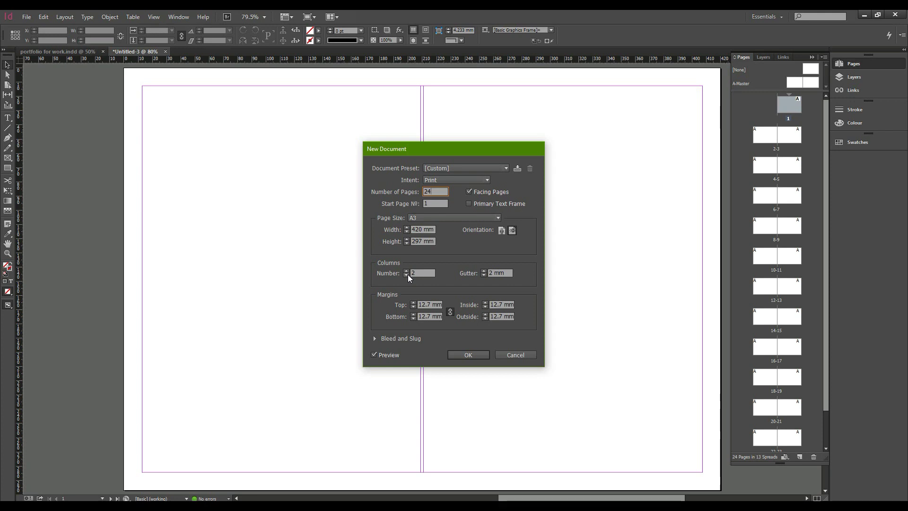
- Set the number of columns to 1 and create the document with the chosen settings
left_click(407, 273)
left_click(407, 272)
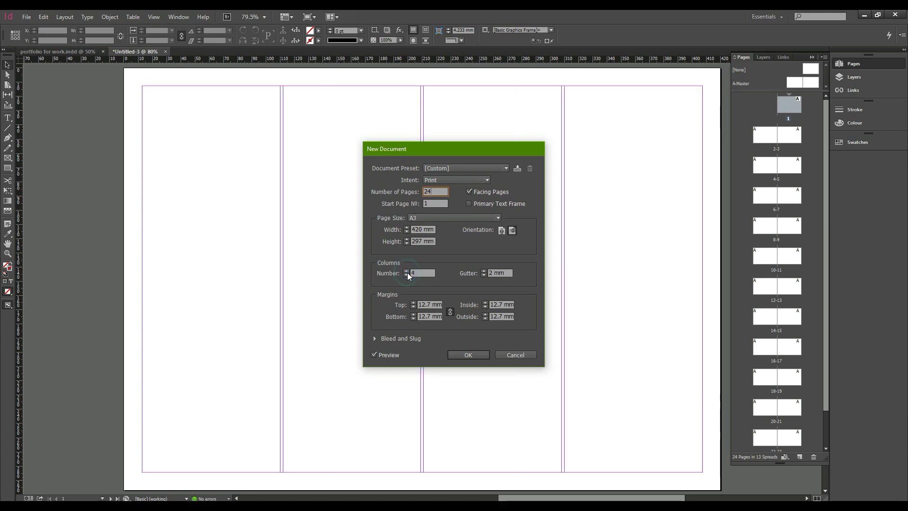
left_click(407, 272)
left_click(406, 274)
left_click(406, 273)
left_click(407, 274)
left_click(406, 274)
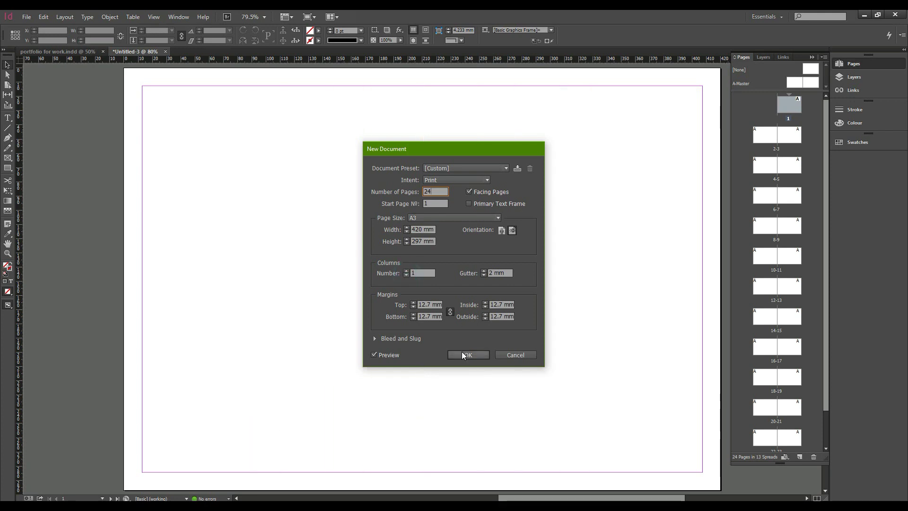
left_click(461, 352)
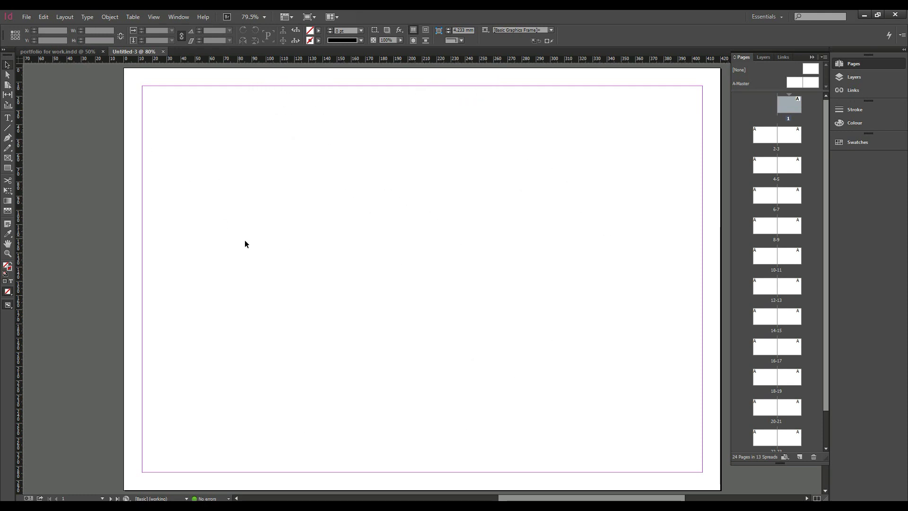
- Open the recent portfolio document that contains the finished master spreads
scroll(319, 240, "down", 3)
scroll(330, 297, "up", 2)
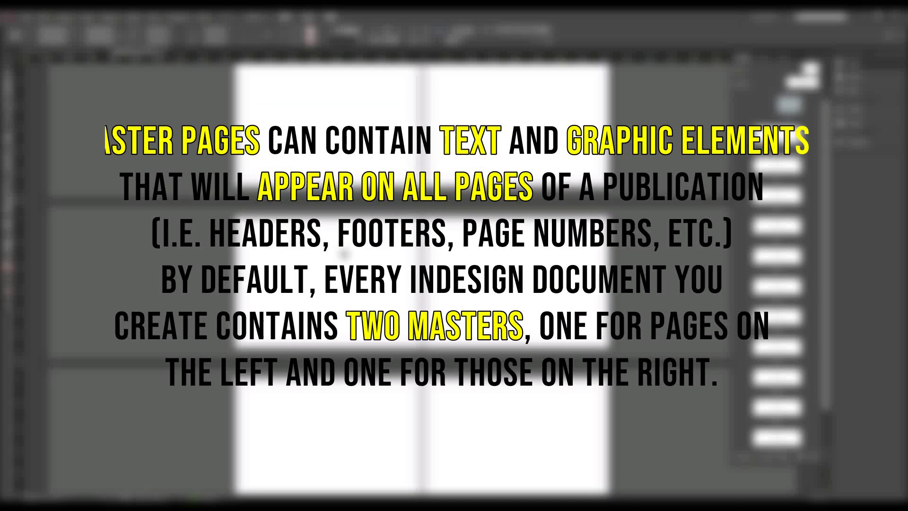
scroll(344, 254, "down", 3)
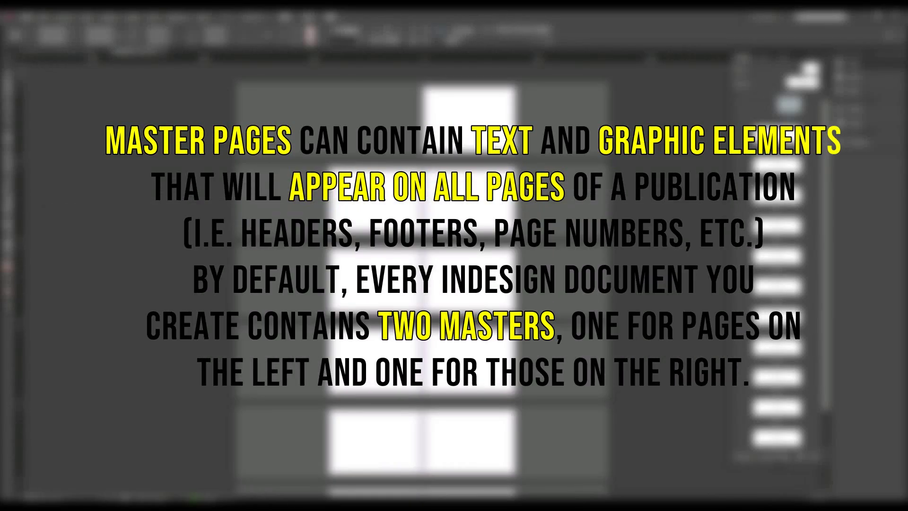
left_click(28, 18)
left_click(214, 62)
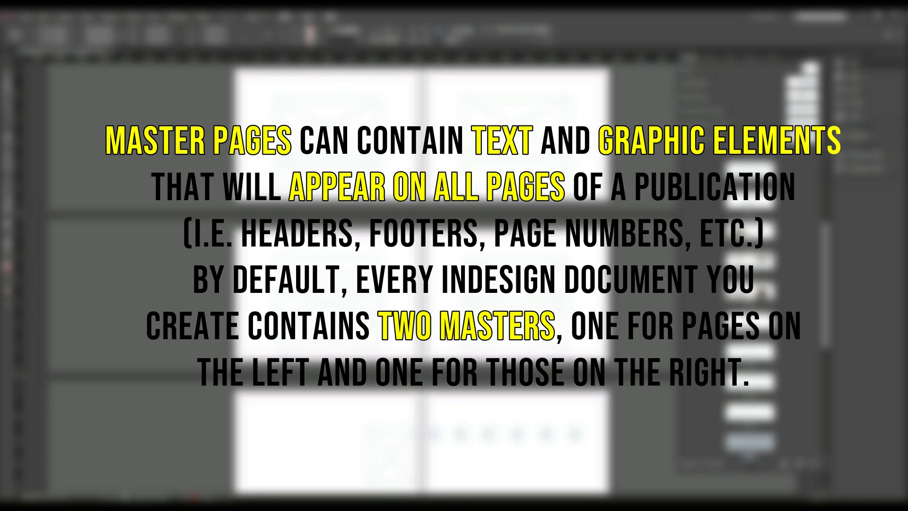
- Draw a yellow banner about 184.6 by 17.3 mm along the top margin of the A-Master's left page
left_click_drag(121, 85, 383, 112)
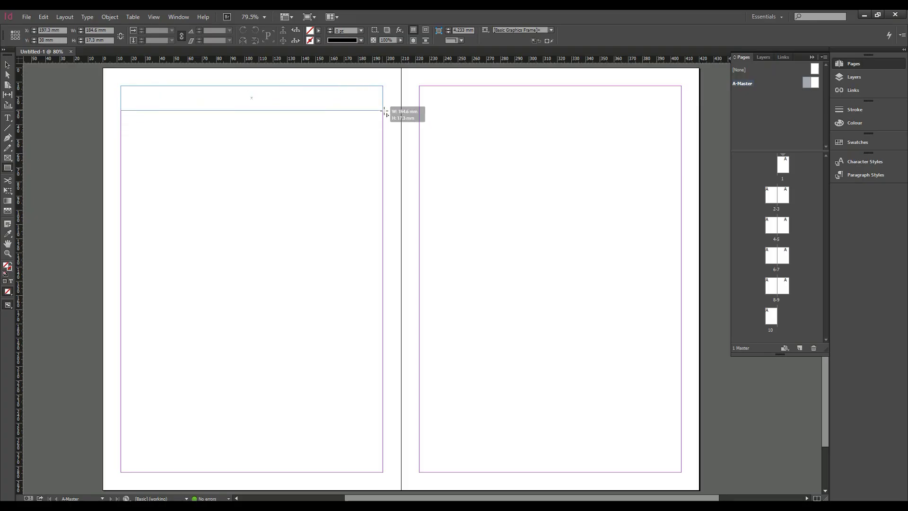
left_click(317, 41)
left_click(233, 96)
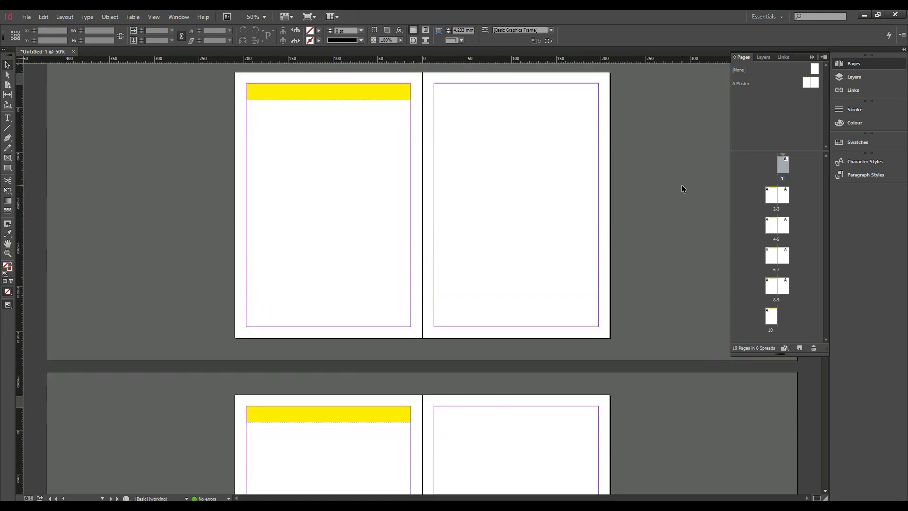
scroll(681, 184, "down", 3)
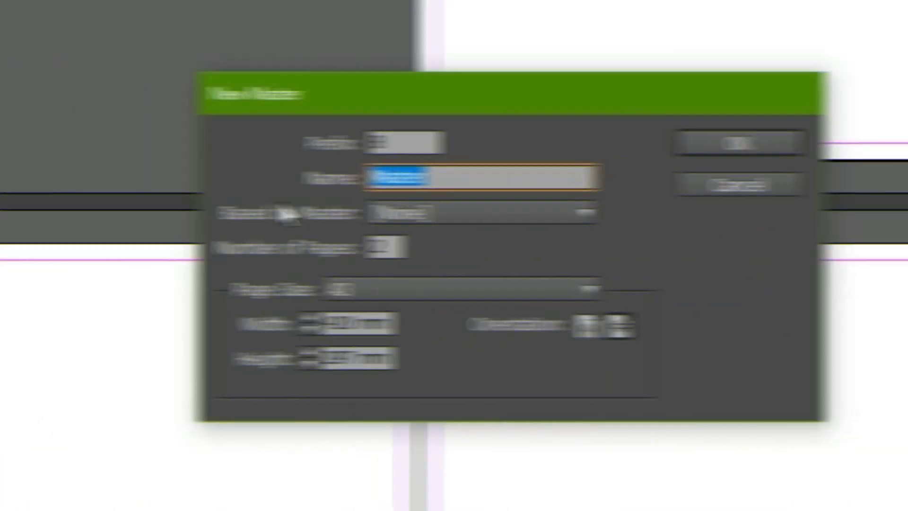
- Name the new B master "page breaker"
type("pa")
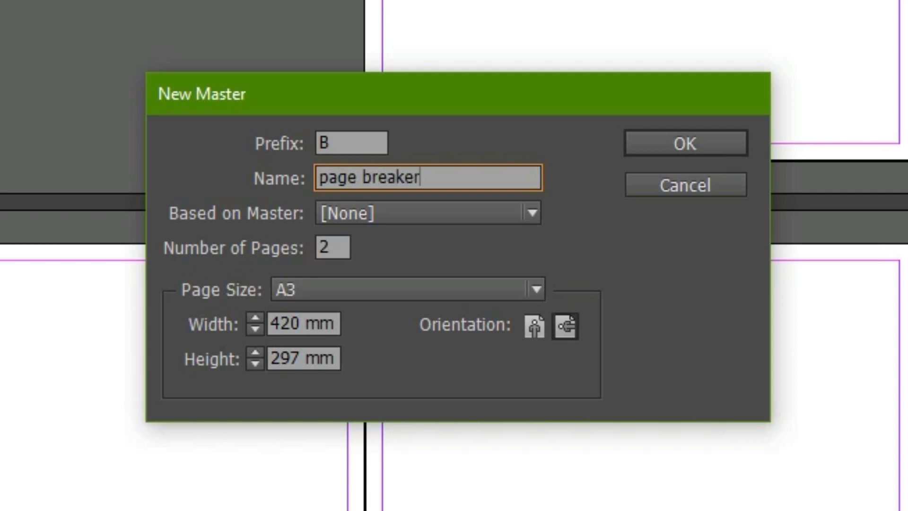
type("ge breaker")
- Place the contents-page elements on the A-index/content master and align them with the first page's left margin
key("ctrl+a")
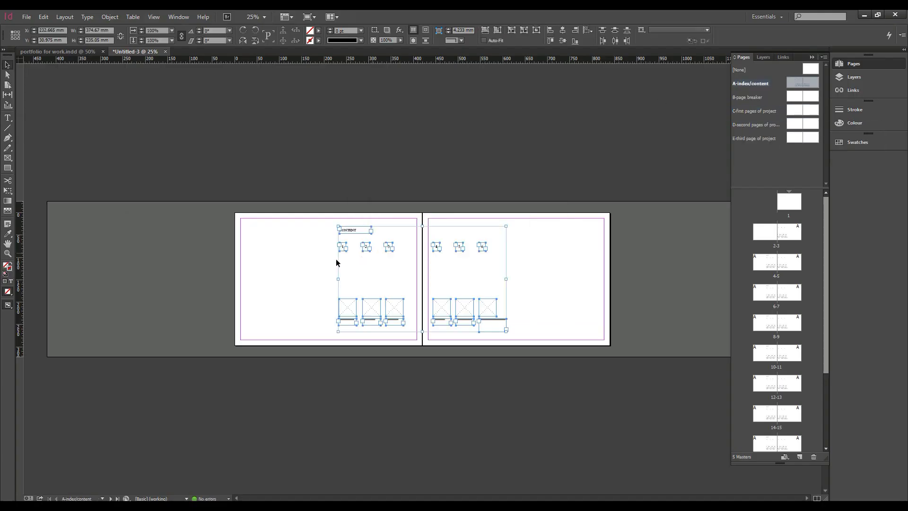
key("ctrl+=")
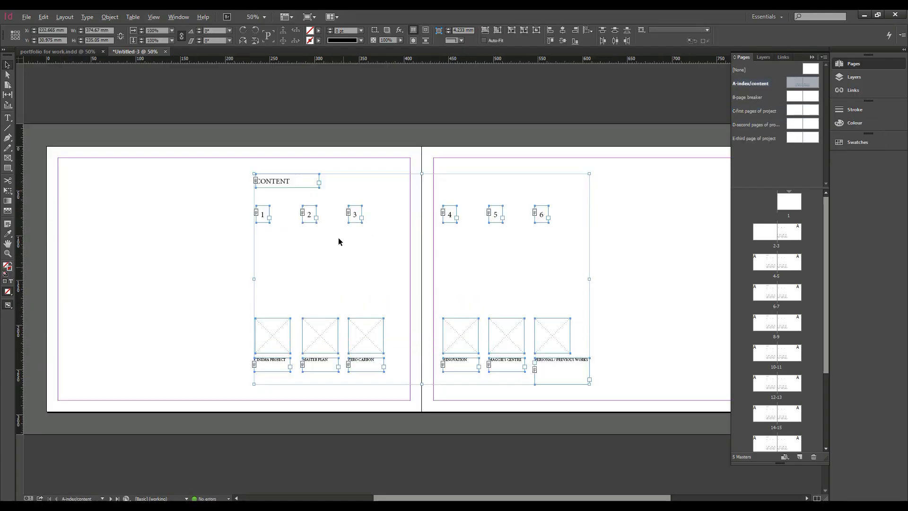
left_click_drag(226, 190, 72, 190)
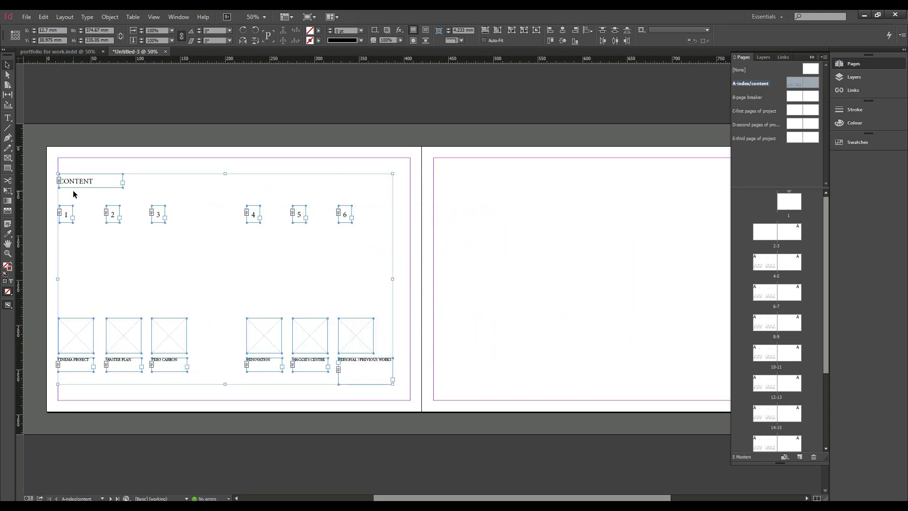
left_click(180, 141)
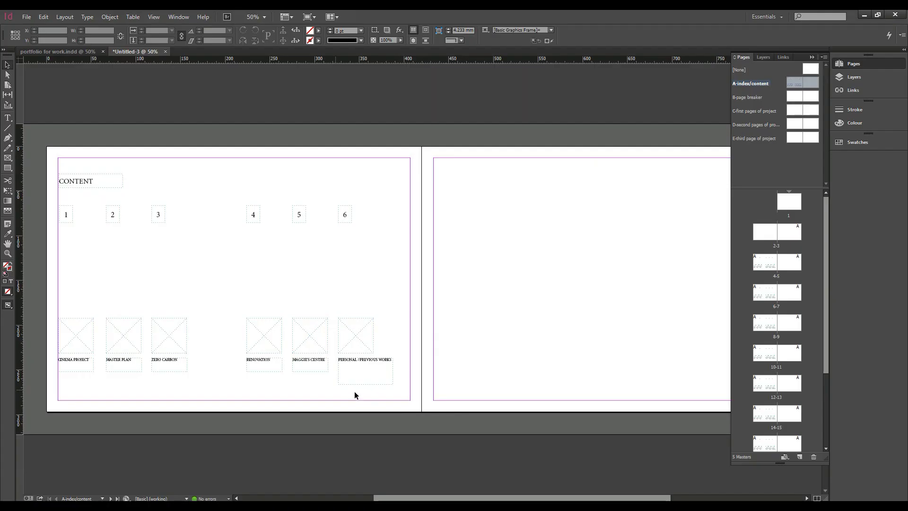
- Move the whole contents layout onto the second page of the A-index/content spread, just inside its left margin
left_click_drag(436, 498, 440, 500)
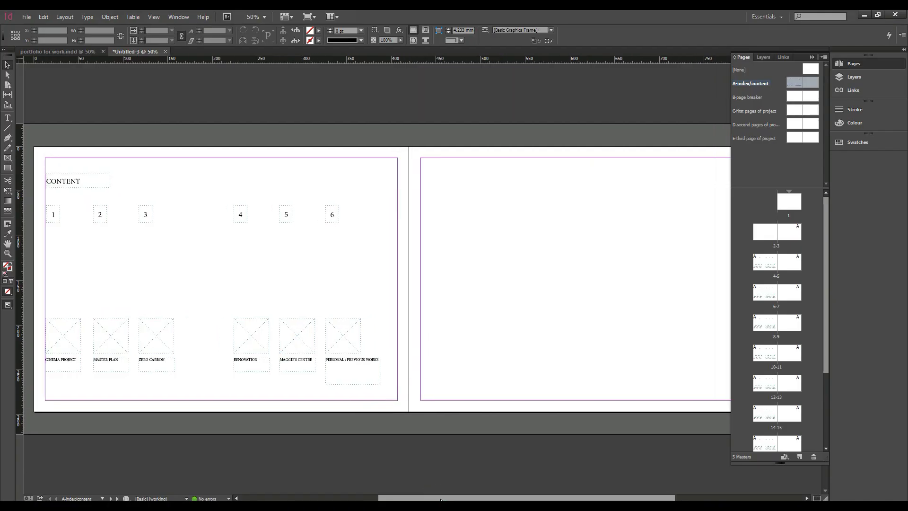
left_click_drag(387, 392, 42, 167)
left_click_drag(156, 336, 532, 335)
left_click_drag(520, 499, 564, 499)
left_click_drag(556, 333, 561, 333)
left_click(700, 189)
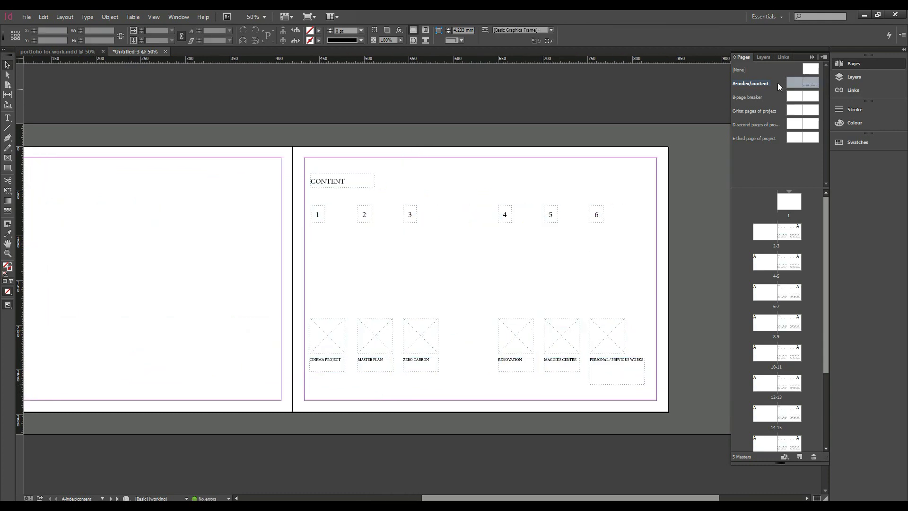
- Bring columns 4 to 6 closer to column 3, and slightly enlarge all numbers, image frames and captions
left_click_drag(486, 498, 510, 498)
left_click_drag(589, 376, 396, 246)
left_click_drag(589, 389, 426, 203)
left_click_drag(445, 214, 395, 214)
left_click_drag(551, 387, 258, 208)
left_click_drag(533, 385, 555, 382)
- Spread numbered columns 2 to 6, each with its image frame and caption, evenly across the second page
left_click_drag(582, 367, 544, 393)
left_click_drag(527, 399, 504, 215)
left_click_drag(505, 218, 539, 218)
left_click_drag(500, 385, 456, 215)
left_click_drag(457, 217, 483, 217)
left_click_drag(447, 387, 407, 214)
left_click_drag(407, 214, 424, 219)
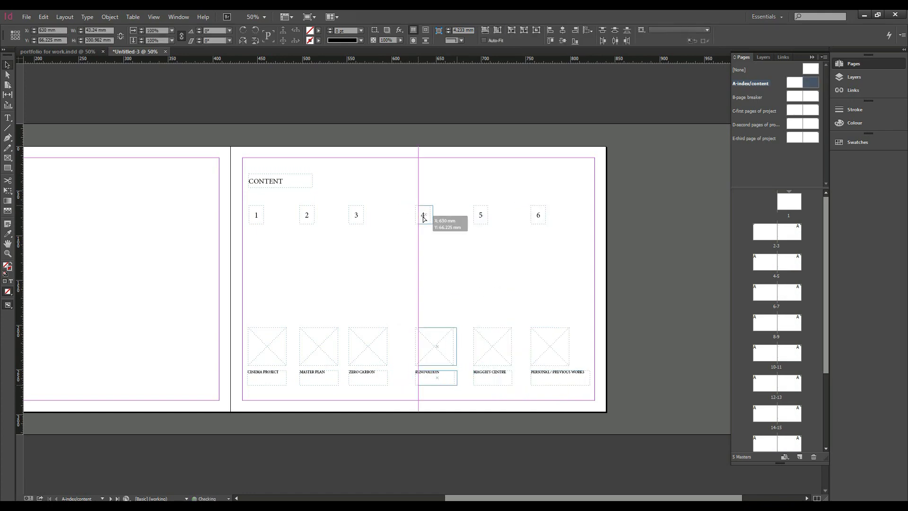
left_click_drag(394, 390, 356, 217)
left_click_drag(355, 218, 363, 218)
left_click_drag(344, 390, 307, 216)
left_click_drag(308, 216, 310, 216)
left_click(549, 302)
- On the B-page breaker master, shift the image frame and the numbers 1 to 6 towards the second page
double_click(757, 97)
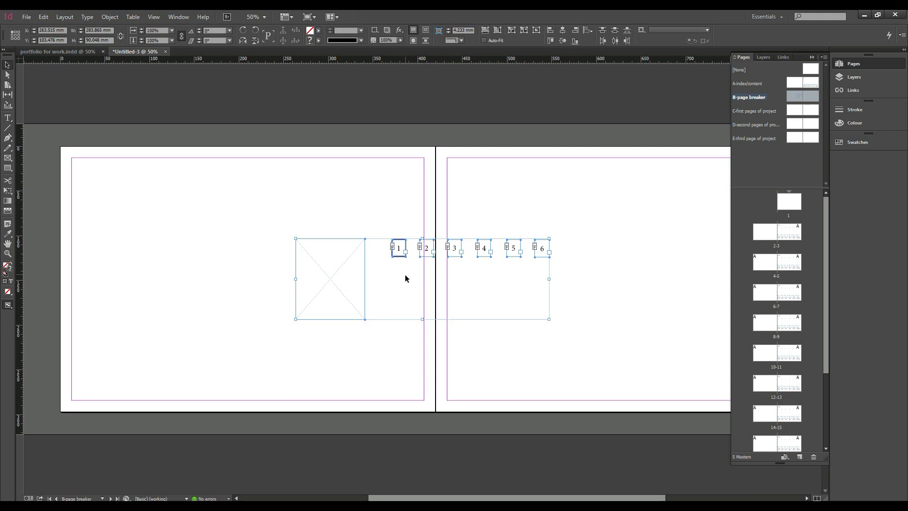
scroll(405, 279, "right", 1)
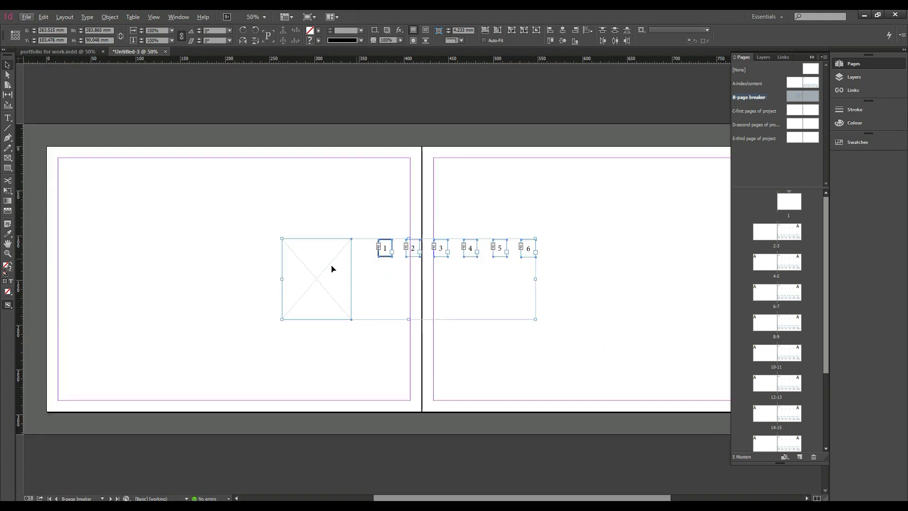
left_click(399, 268)
left_click_drag(332, 268, 386, 267)
- On the A-index/content master, lower the numbers 1 to 6 and raise the image frames with their captions
double_click(812, 85)
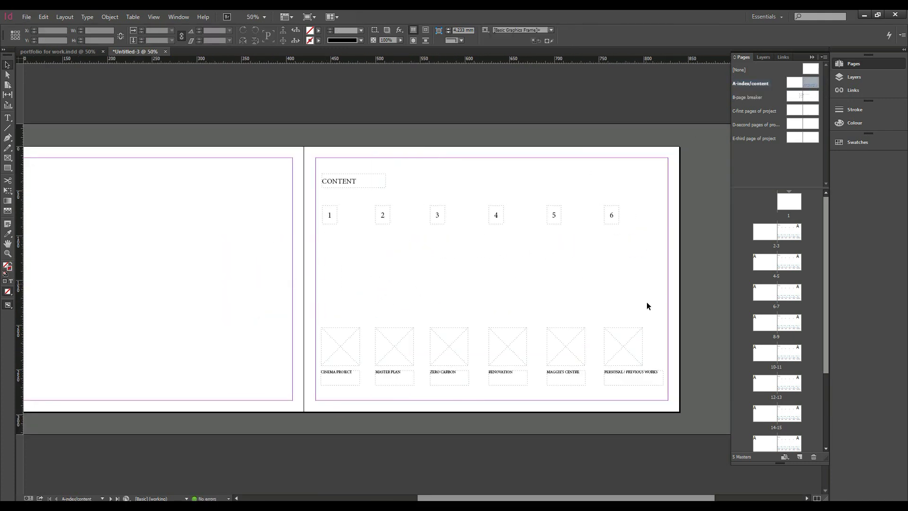
left_click_drag(648, 283, 323, 206)
left_click_drag(329, 214, 329, 234)
left_click_drag(318, 303, 662, 389)
left_click_drag(624, 342, 624, 311)
left_click(585, 286)
- Try to paste the elements copied from the A-index/content master onto the B-page breaker master
key("ctrl+c")
double_click(811, 97)
left_click_drag(317, 235, 326, 218)
key("ctrl+v")
key("ctrl+z")
double_click(811, 83)
right_click(330, 234)
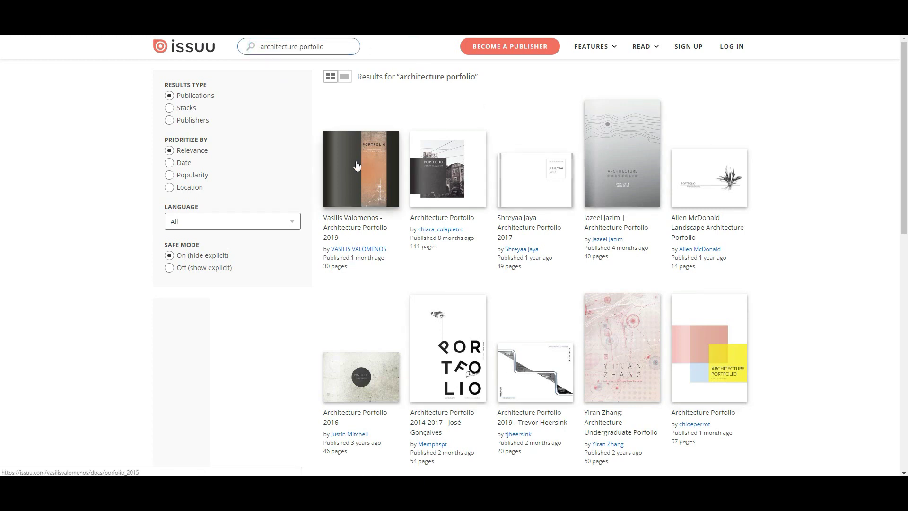
- Browse the Issuu search results for architecture portfolio covers and layouts to use as references
scroll(356, 165, "down", 2)
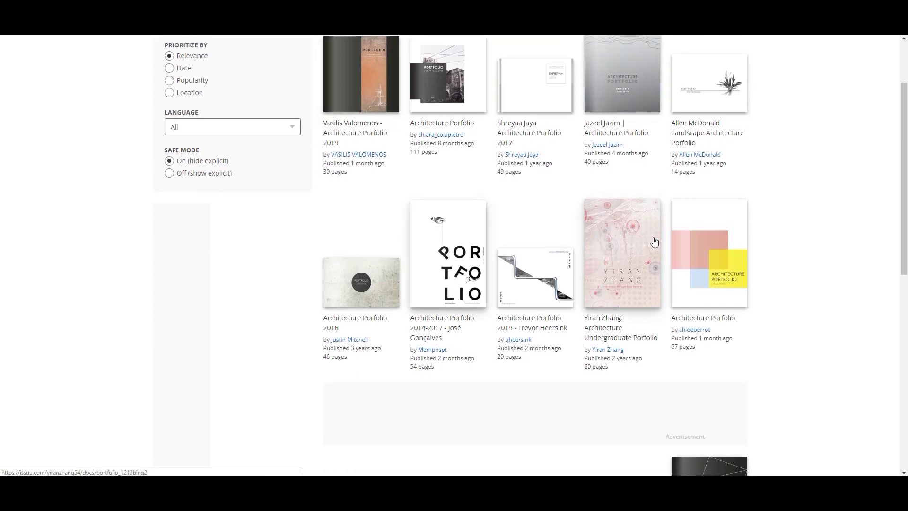
scroll(704, 242, "down", 3)
scroll(706, 242, "down", 3)
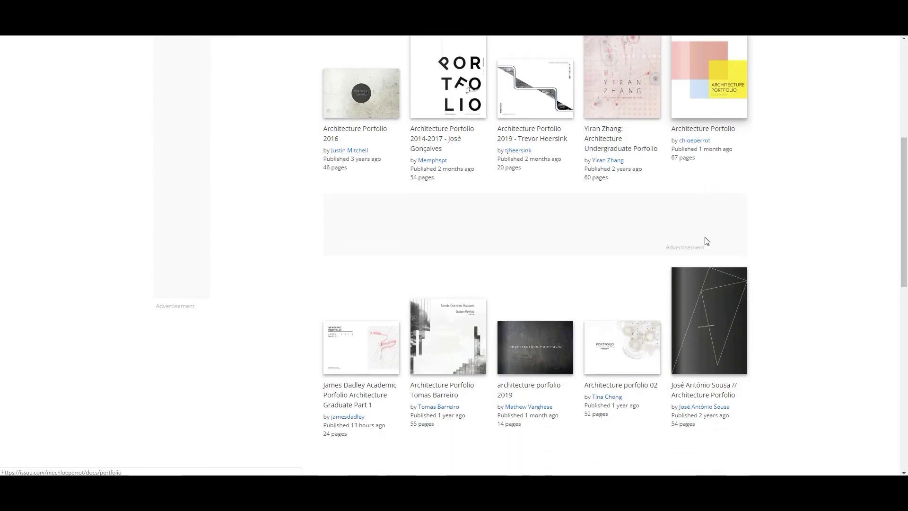
scroll(706, 242, "down", 1)
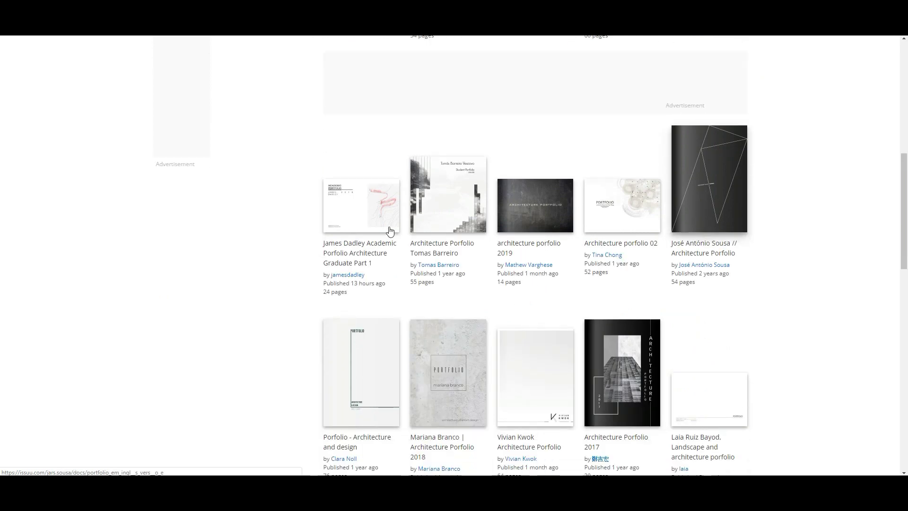
scroll(372, 222, "down", 2)
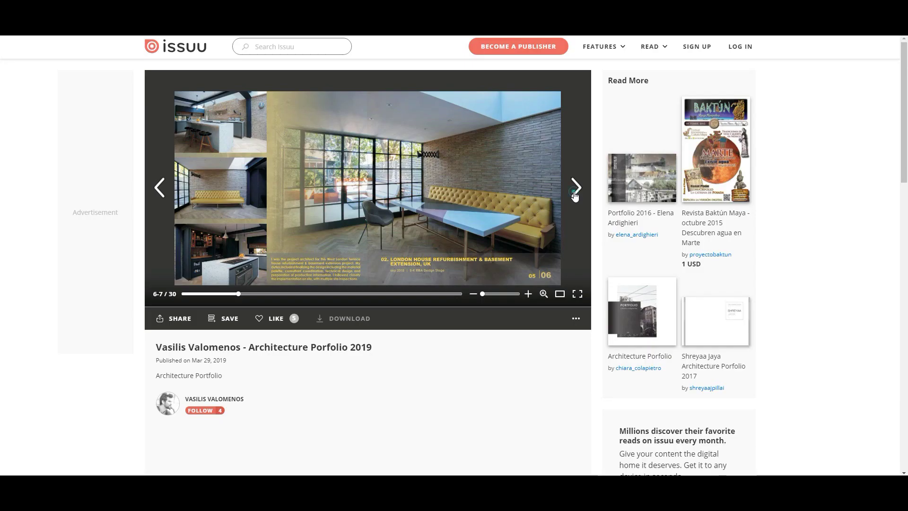
- Examine the project spreads of the 30-page 2019 architecture portfolio for image and text placement
left_click(575, 190)
left_click(574, 190)
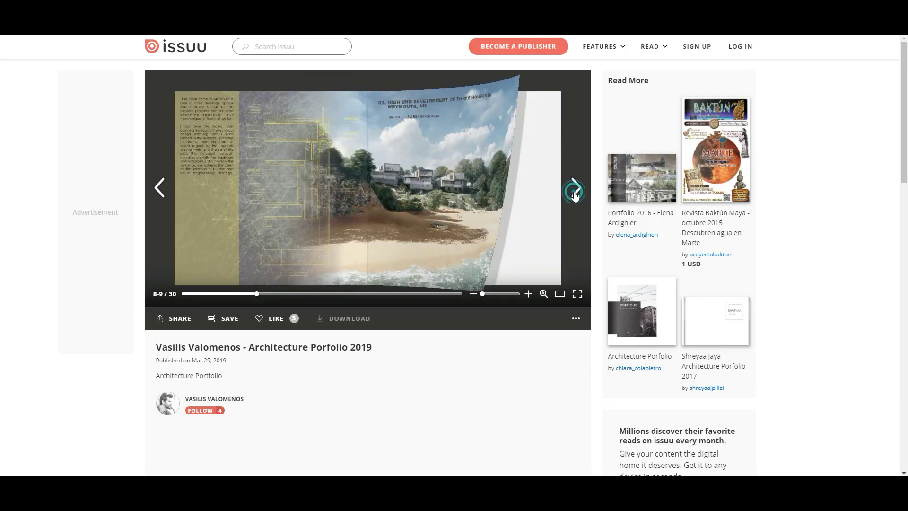
left_click(574, 190)
left_click(575, 190)
left_click(574, 190)
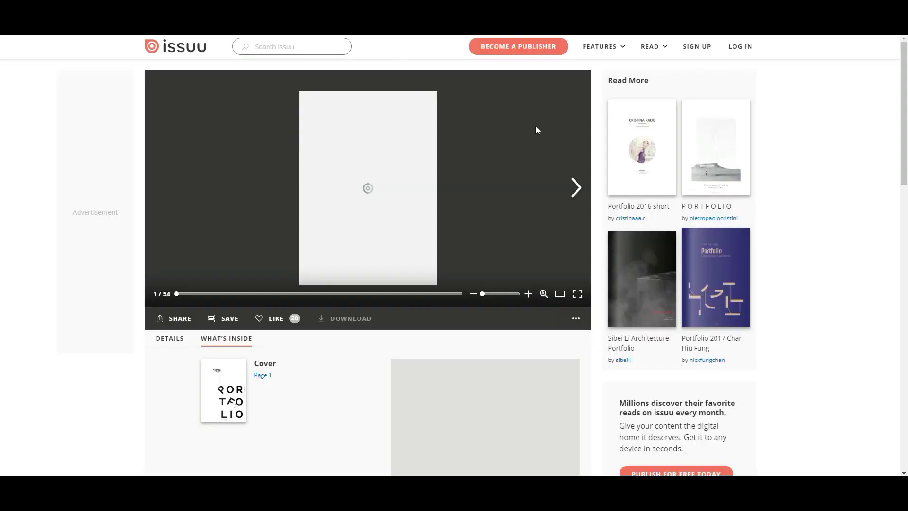
- Go through the 54-page 2014-2017 portfolio, examining its opening pages, section breaker and project spreads
left_click(571, 187)
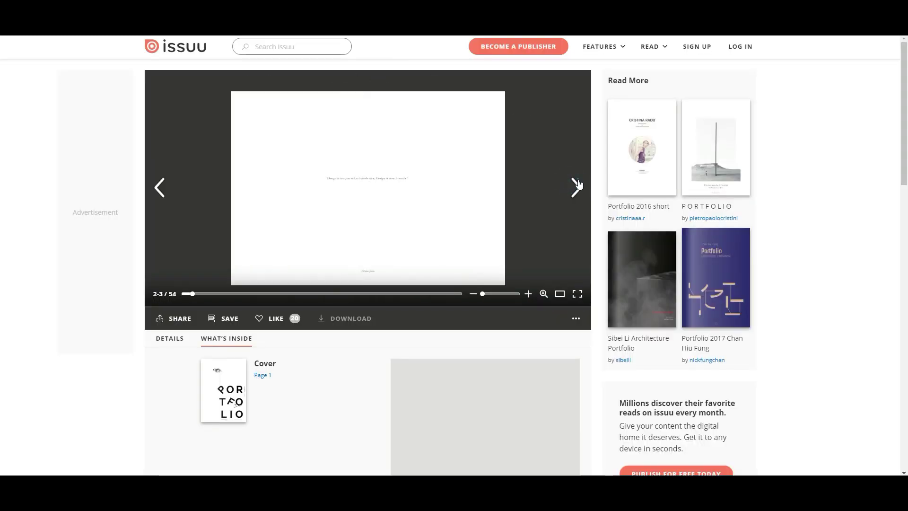
left_click(576, 187)
left_click(575, 183)
left_click(575, 183)
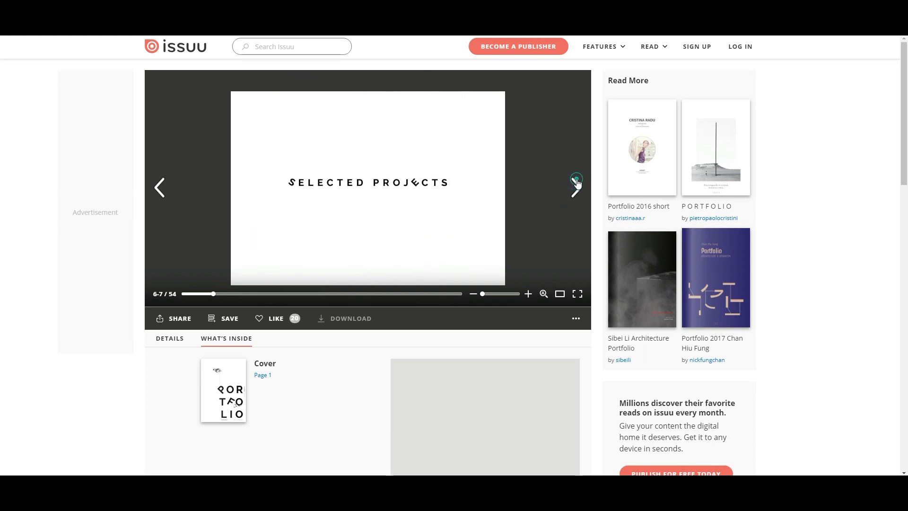
left_click(576, 183)
left_click(575, 183)
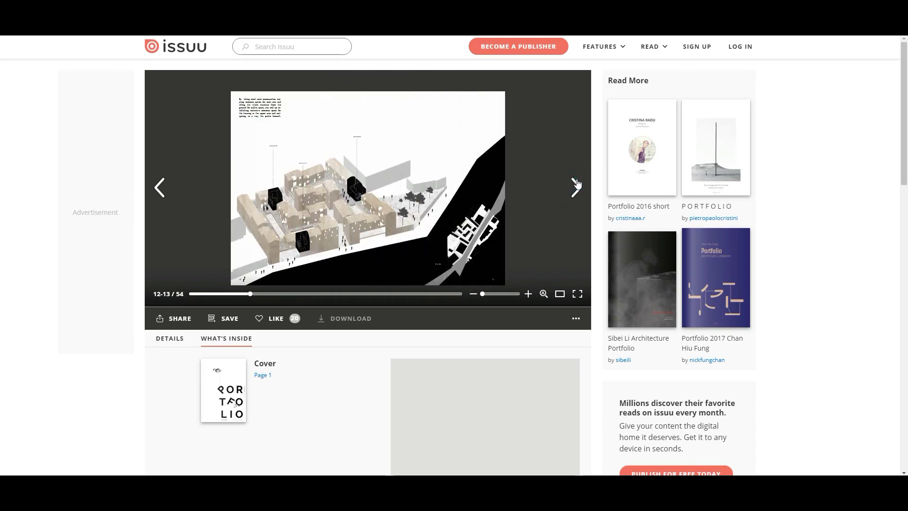
left_click(575, 183)
left_click(576, 183)
left_click(576, 183)
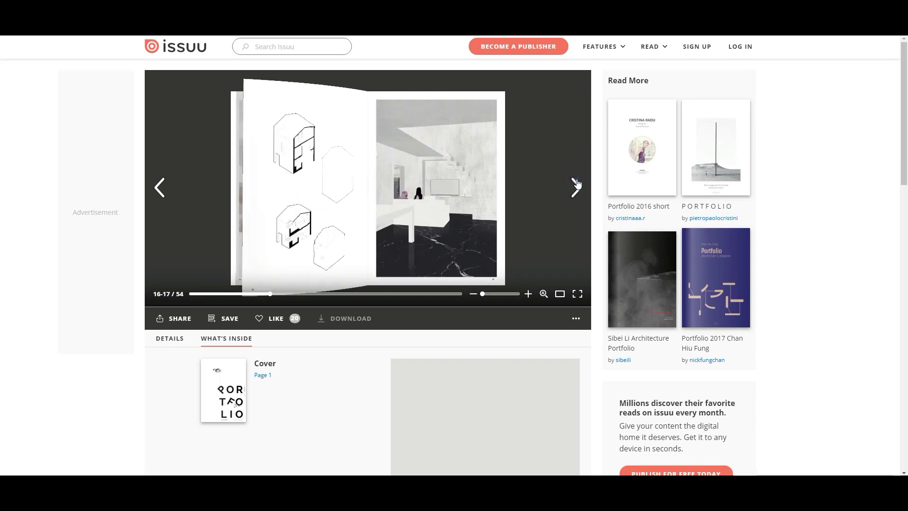
left_click(575, 183)
left_click(575, 184)
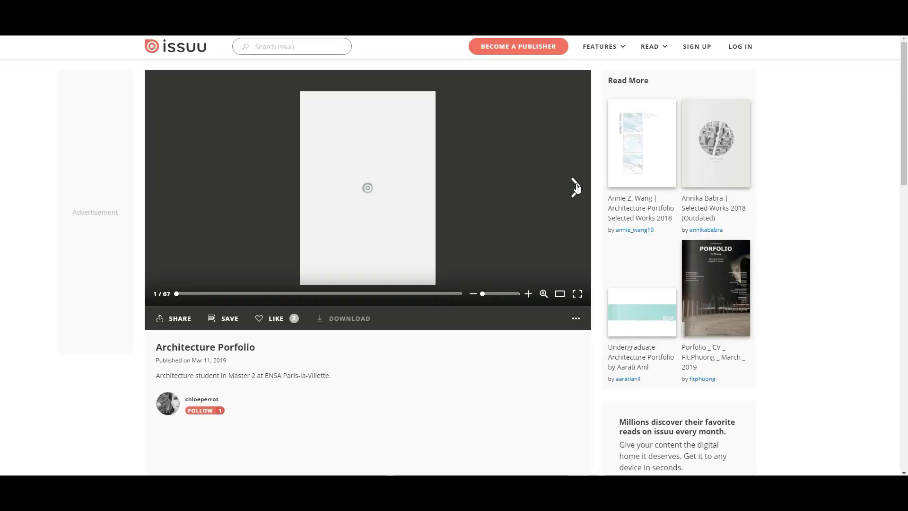
- Examine the contents page and project layouts of the 67-page portfolio, and look into the dark-covered 54-page portfolio
left_click(576, 186)
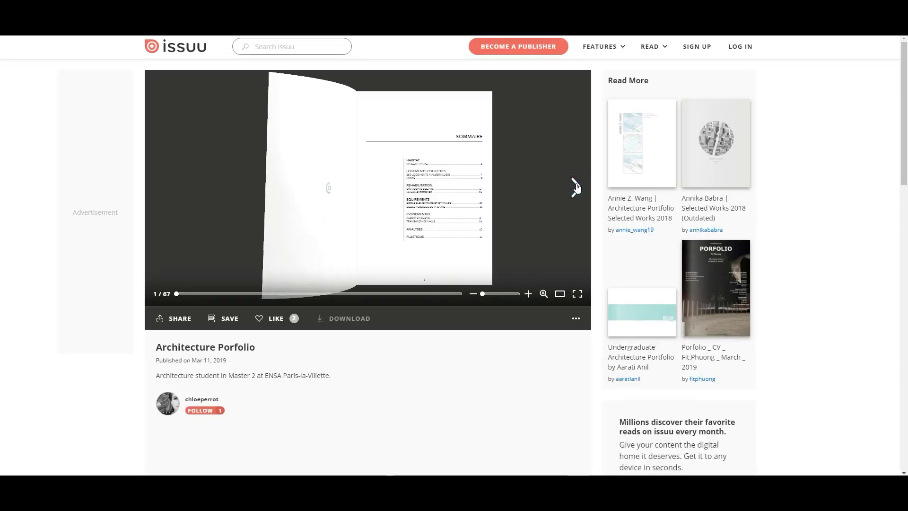
left_click(576, 186)
left_click(576, 186)
left_click(575, 186)
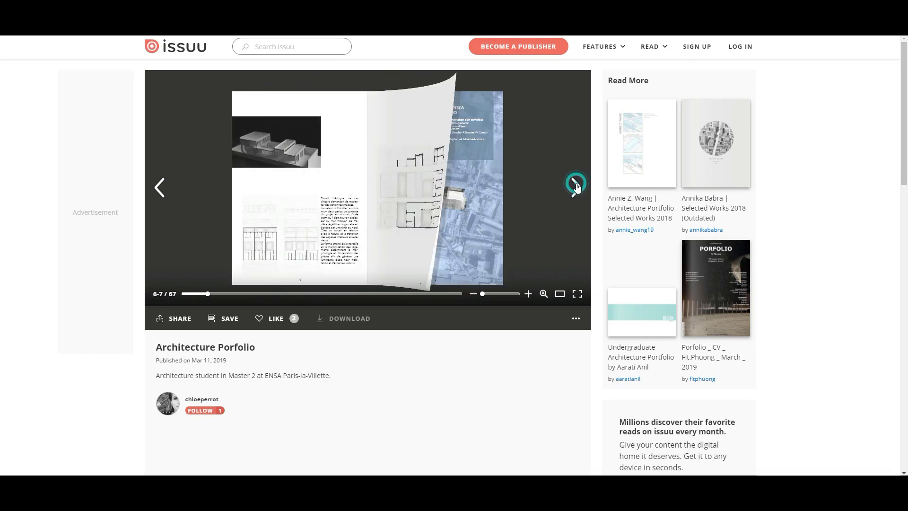
left_click(576, 186)
left_click(576, 186)
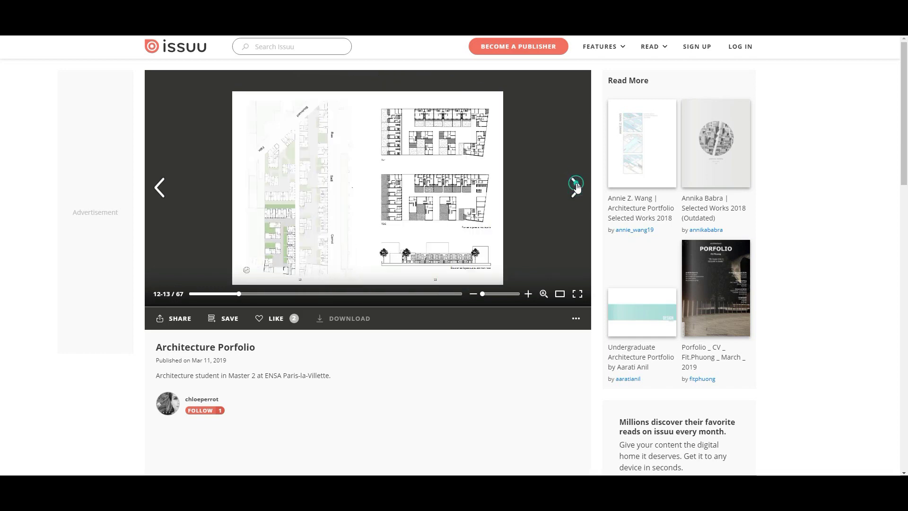
left_click(576, 186)
left_click(576, 186)
left_click(576, 186)
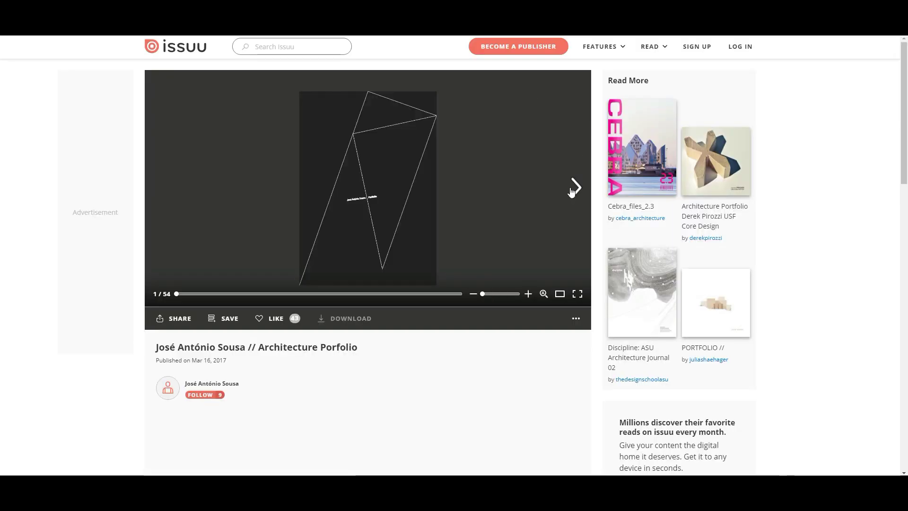
left_click(576, 186)
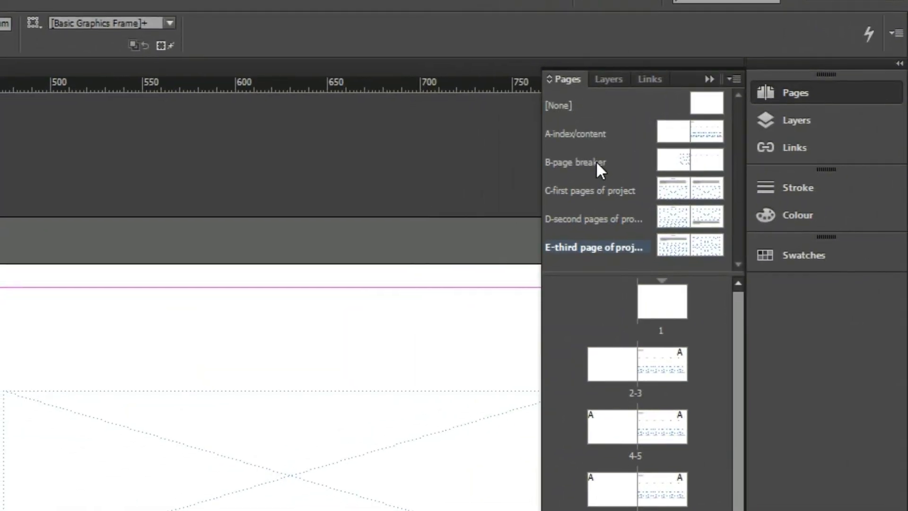
- In InDesign, check the B-page breaker master and apply it to the spread of pages 4-5
double_click(573, 168)
scroll(271, 289, "right", 10)
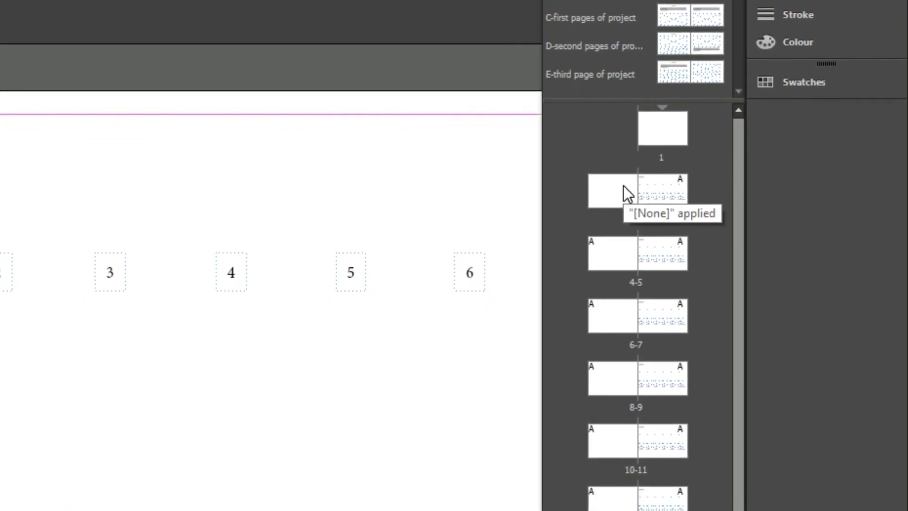
left_click(659, 175)
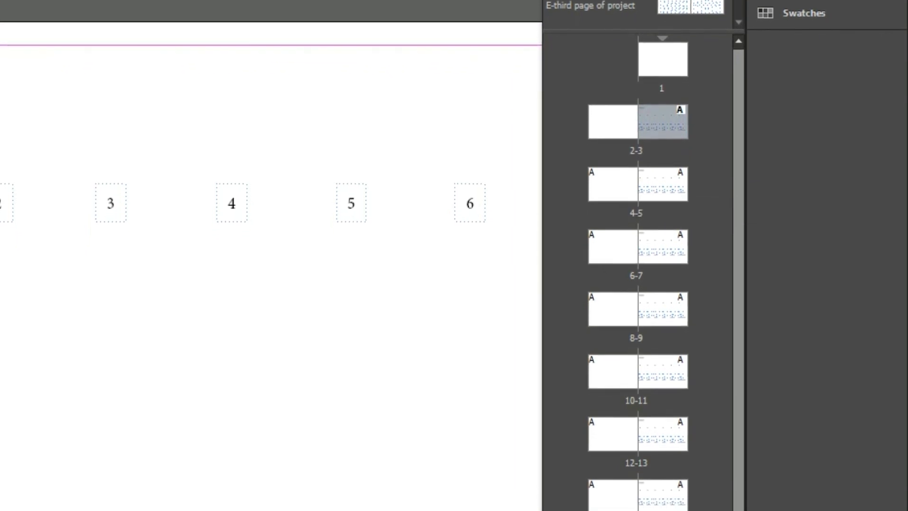
left_click_drag(596, 2, 598, 200)
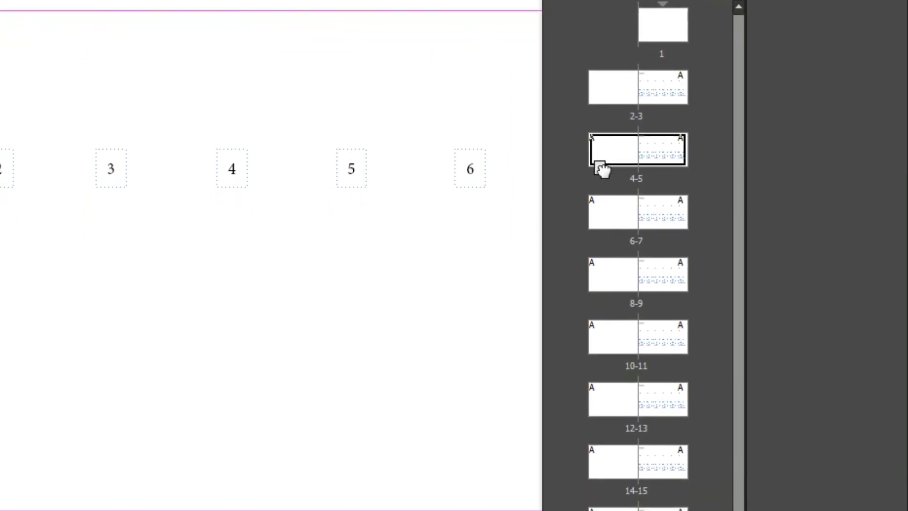
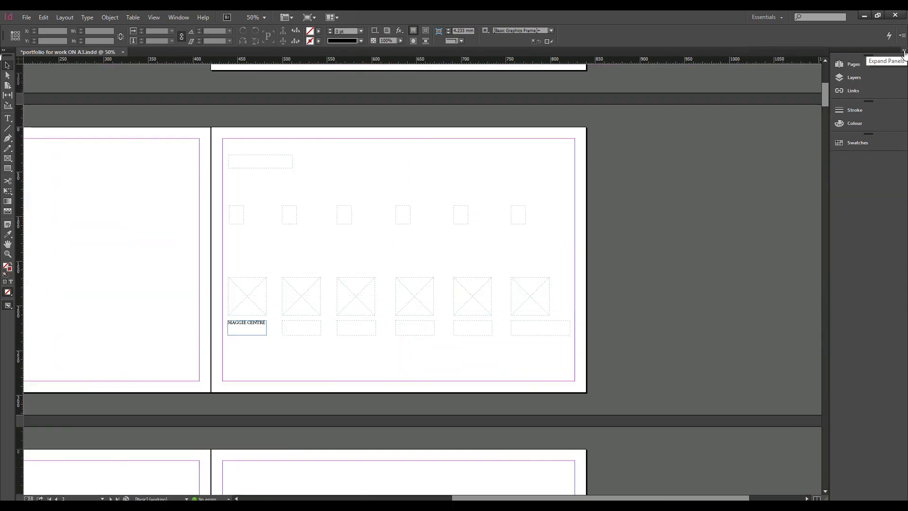
- Show the Character Styles and Paragraph Styles panels and dock them beneath Swatches
left_click(179, 18)
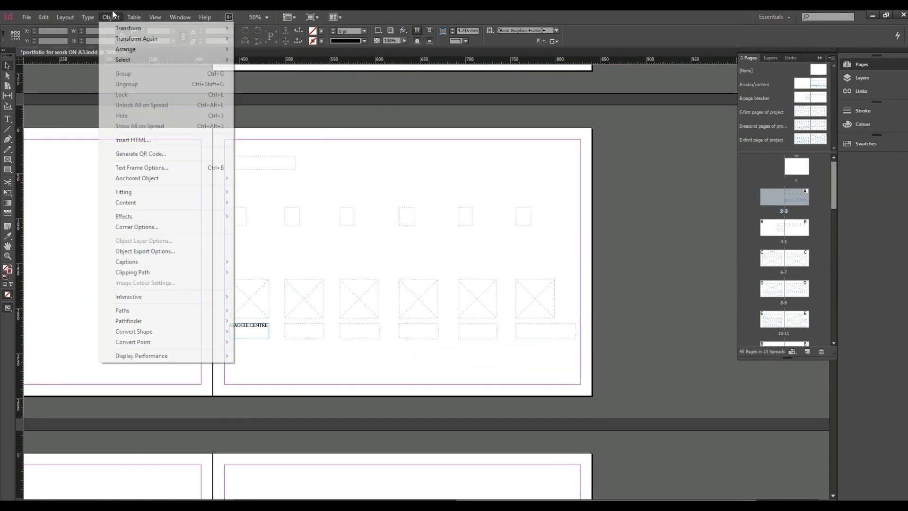
mouse_move(84, 20)
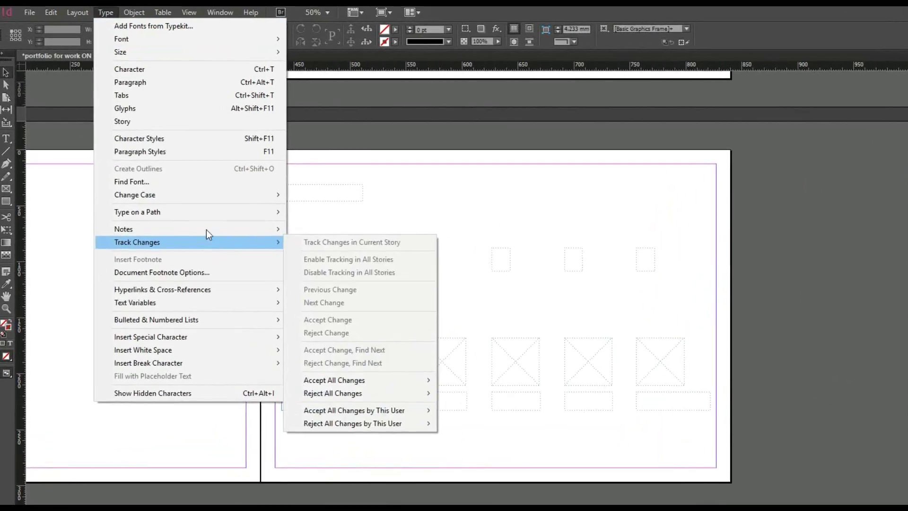
mouse_move(192, 194)
left_click(194, 152)
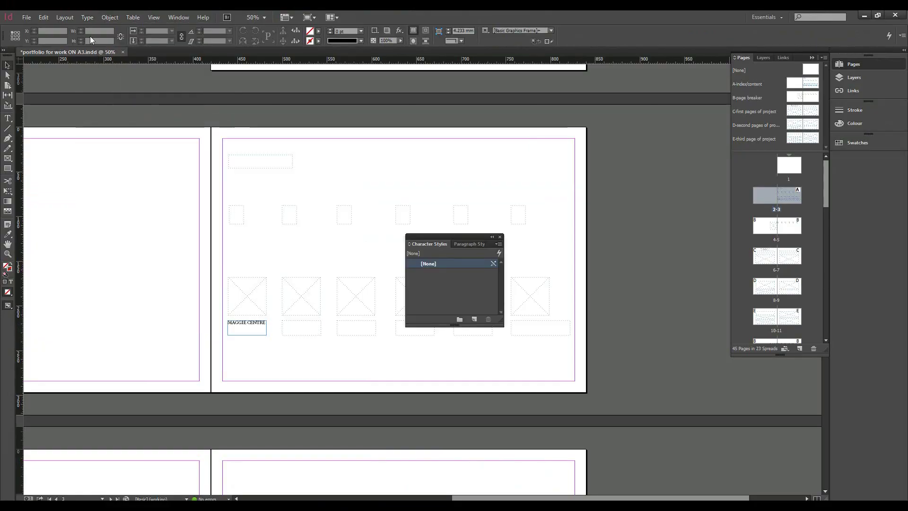
left_click(118, 9)
left_click(158, 167)
left_click_drag(433, 235, 863, 175)
left_click(863, 163)
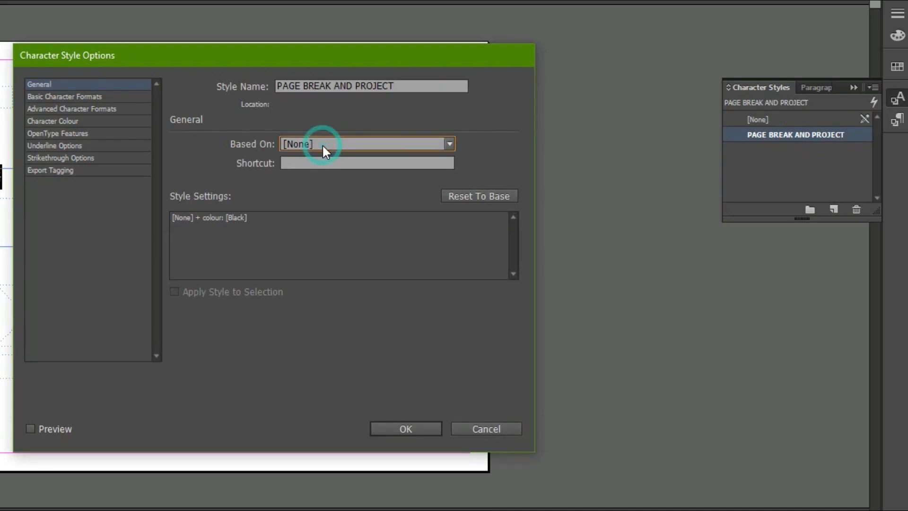
- Set the font family of the PAGE BREAK AND PROJECT character style to Minion Pro
left_click(322, 158)
left_click(69, 97)
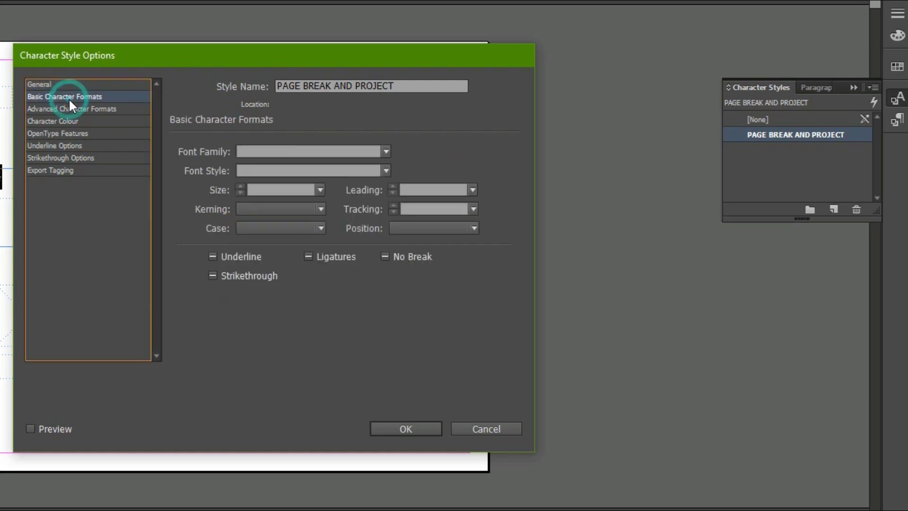
left_click(387, 150)
scroll(363, 337, "down", 15)
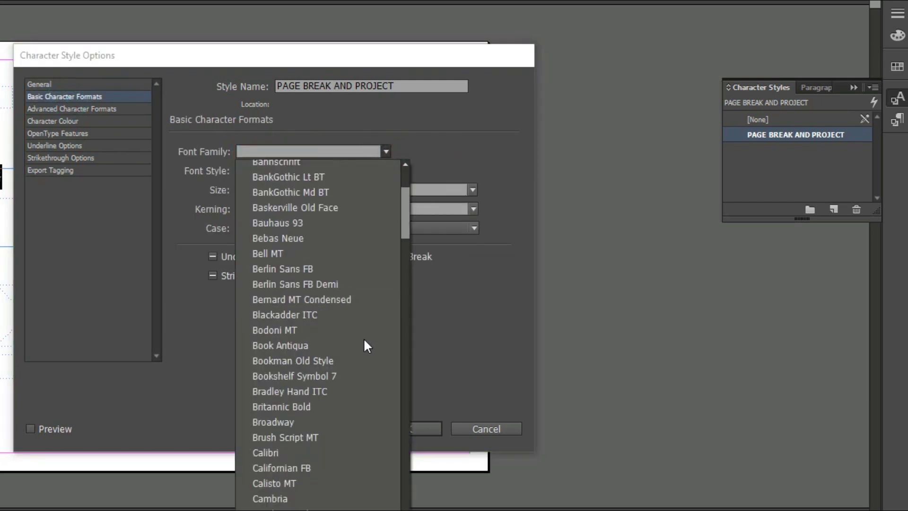
scroll(363, 342, "down", 20)
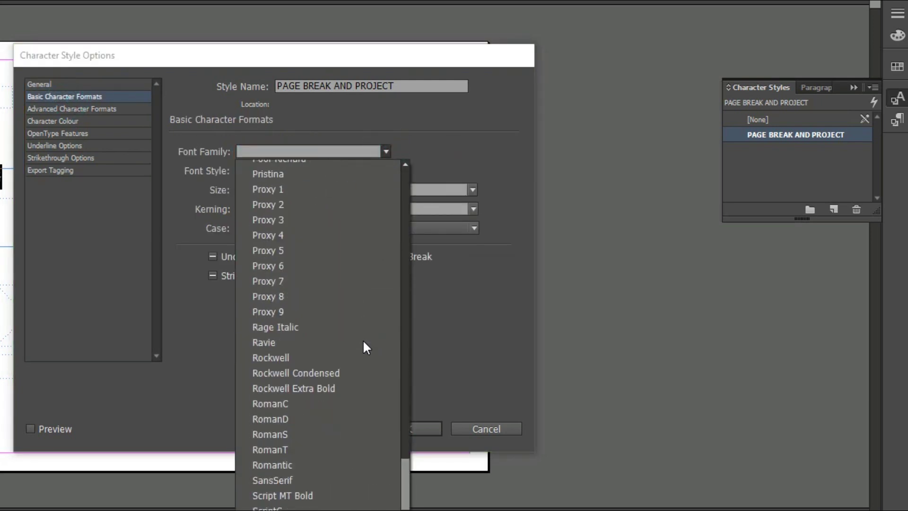
scroll(363, 342, "up", 6)
scroll(363, 343, "up", 6)
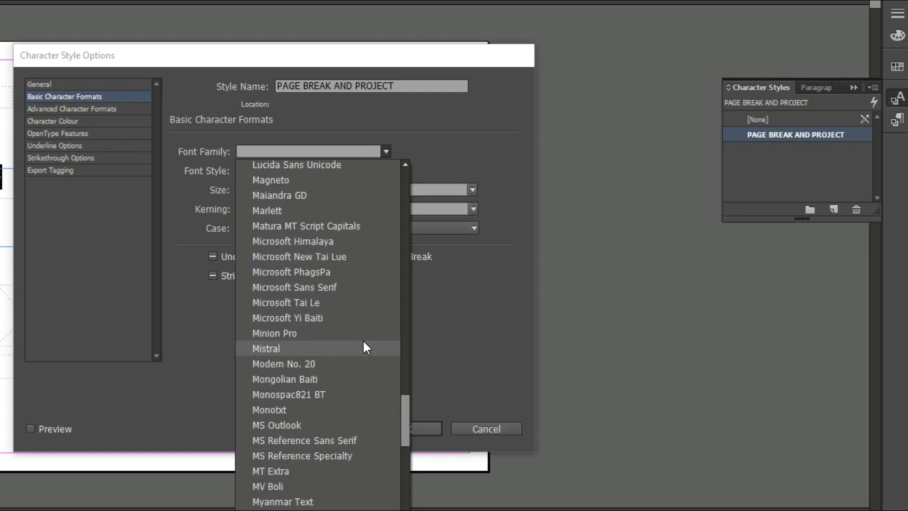
left_click(359, 333)
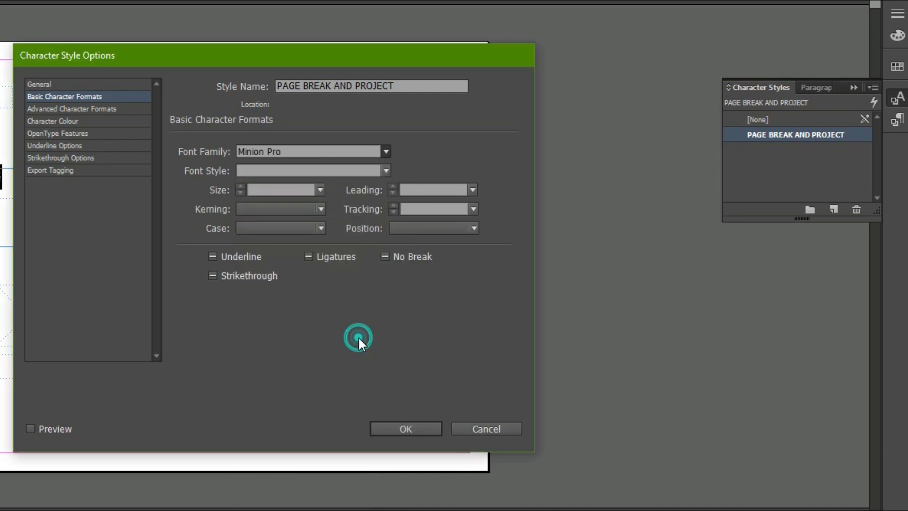
left_click(398, 433)
- Deselect the text frame and set the PAGE BREAK AND PROJECT character style's size to 14 pt
left_click(7, 66)
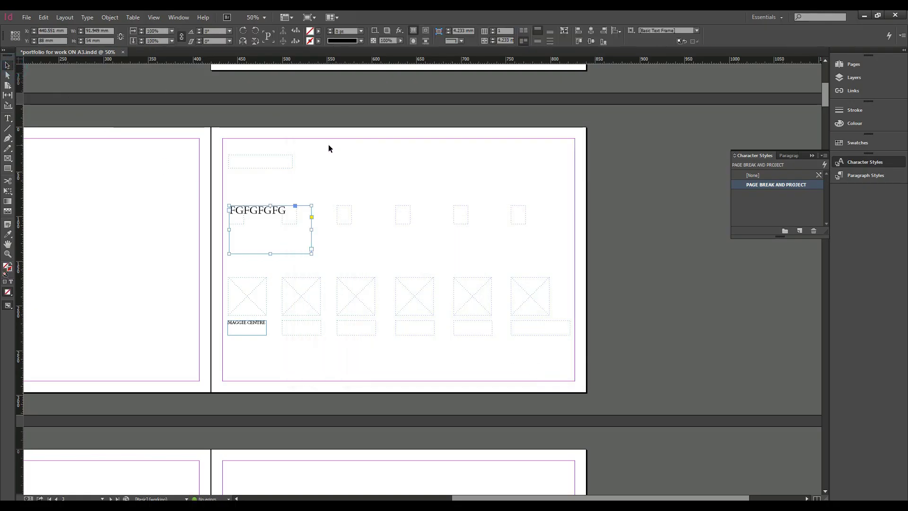
left_click(514, 230)
double_click(771, 187)
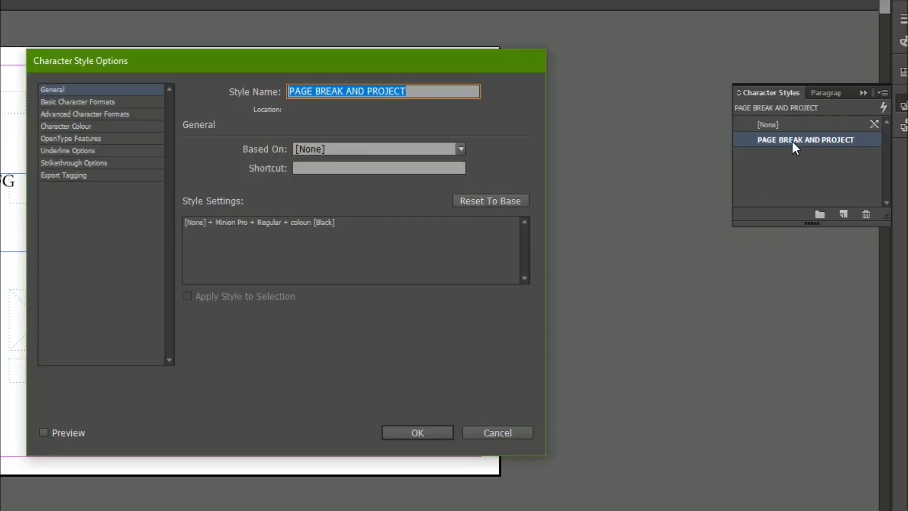
left_click(78, 102)
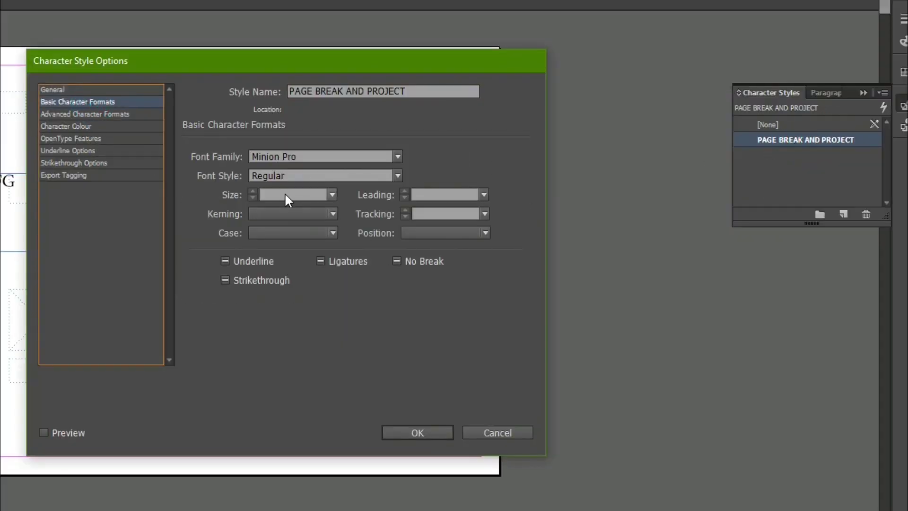
left_click(332, 194)
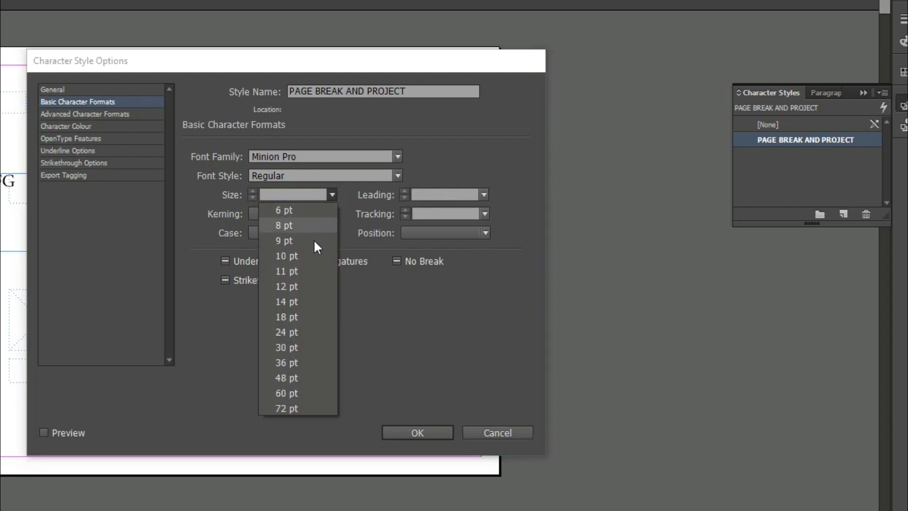
left_click(312, 302)
left_click(417, 433)
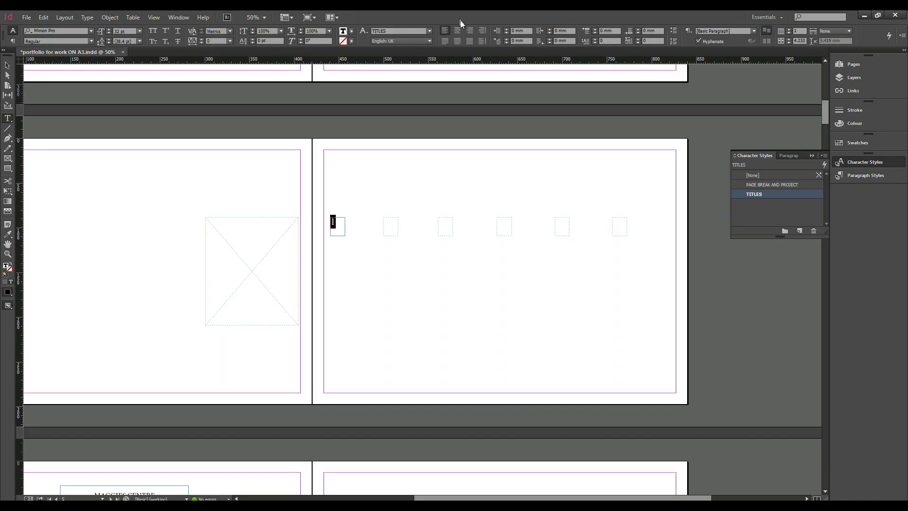
- Centre the number 1 vertically in its box, and enter a vertically centred 2 and 3 in the next two boxes
key("Escape")
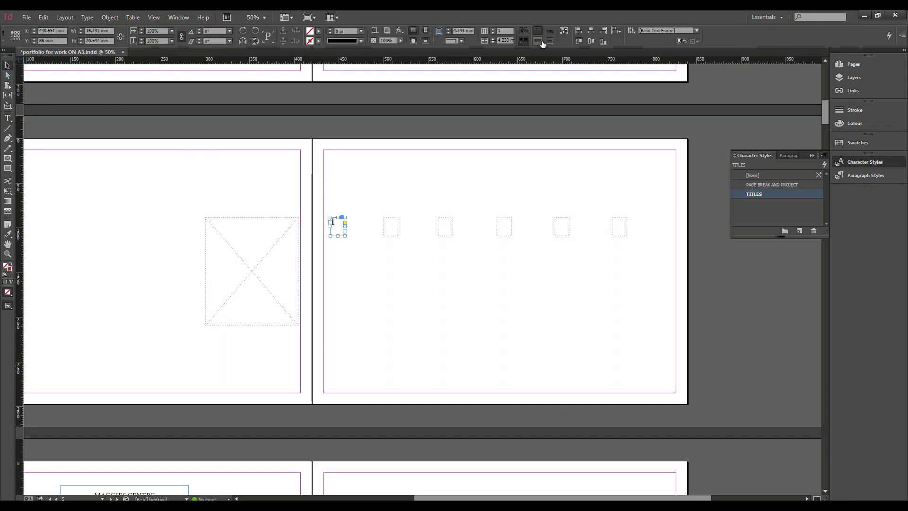
double_click(386, 226)
type("2")
key("Escape")
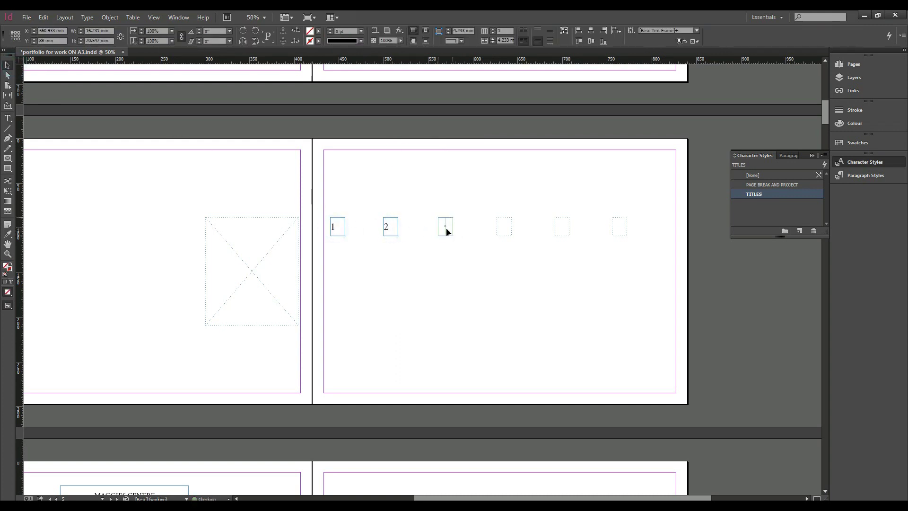
double_click(446, 230)
type("3")
- Enter the numbers 4, 5 and 6 in the three remaining boxes of the row
left_click_drag(449, 226, 510, 230)
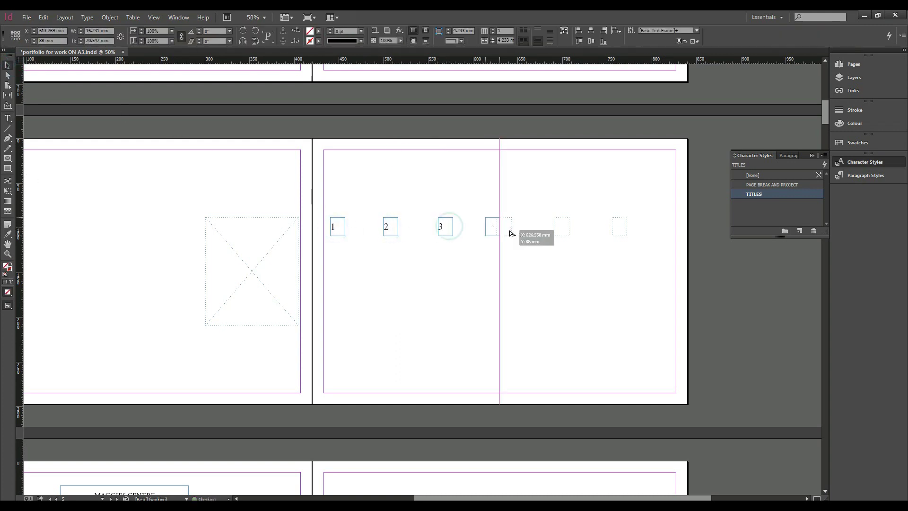
double_click(507, 230)
type("3")
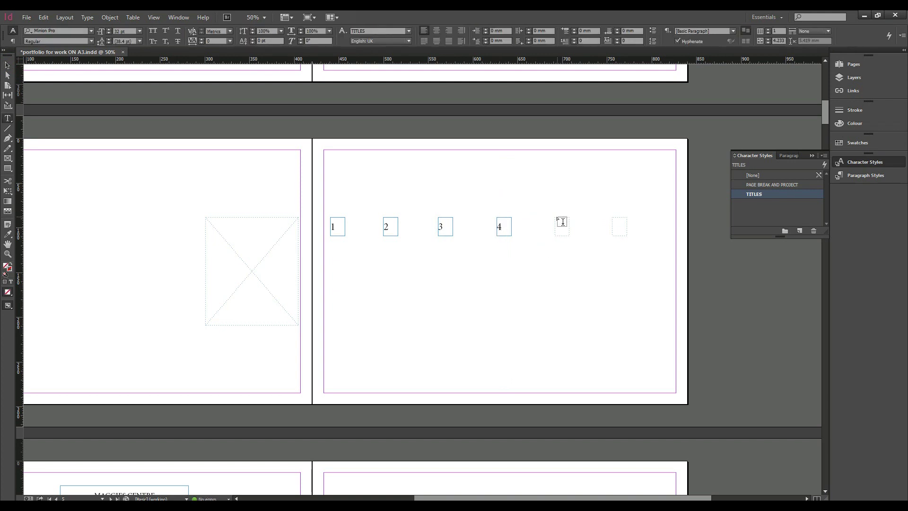
key("Escape")
double_click(562, 226)
key("Escape")
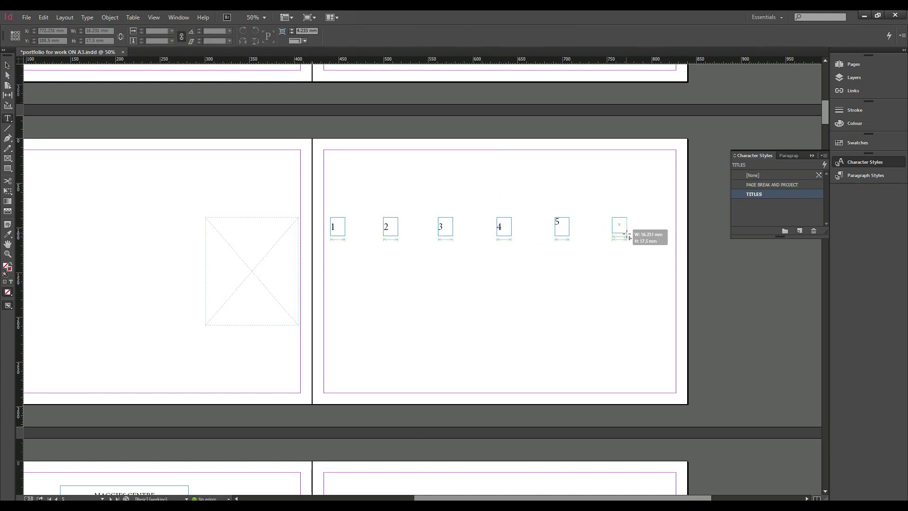
double_click(618, 224)
type("5")
- Vertically centre the numbers 5 and 6 within their boxes
left_click(7, 65)
left_click(559, 224)
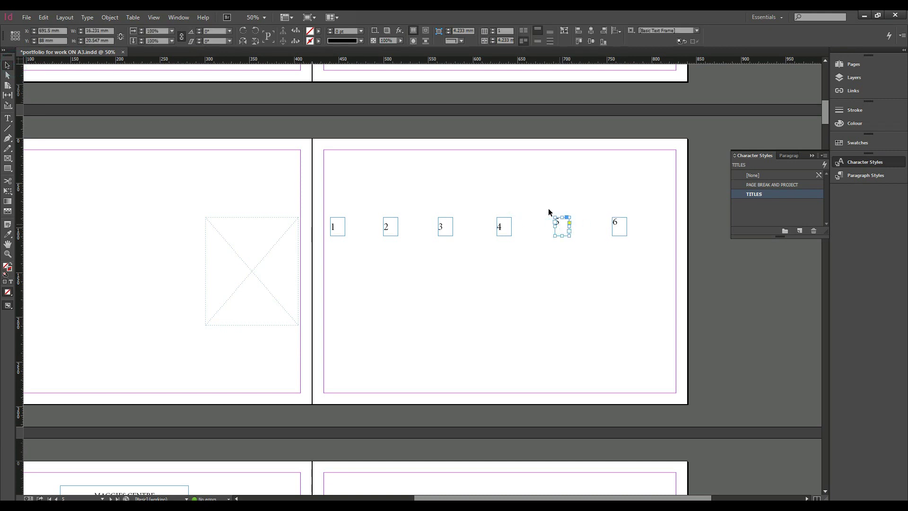
left_click(589, 180)
- Copy all six number boxes and paste them in place on the breaker spread before RENOVATION OF CHANCES BROTHERS
key("ctrl+a")
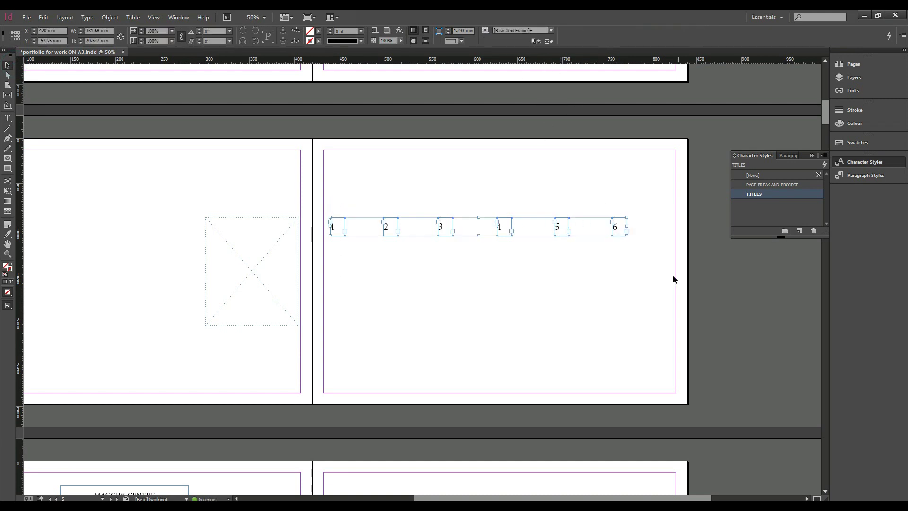
left_click(604, 272)
scroll(569, 234, "down", 3)
scroll(435, 287, "up", 1)
left_click(481, 314)
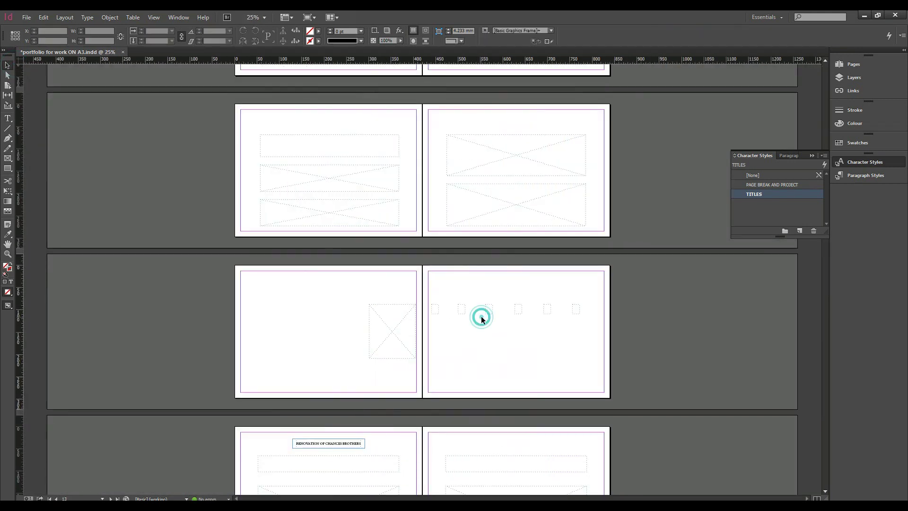
key("ctrl+alt+shift+v")
left_click(492, 336)
- Paste the six number boxes in place on the remaining breaker spreads, through to the last spread of the document
scroll(492, 331, "down", 10)
scroll(494, 217, "down", 10)
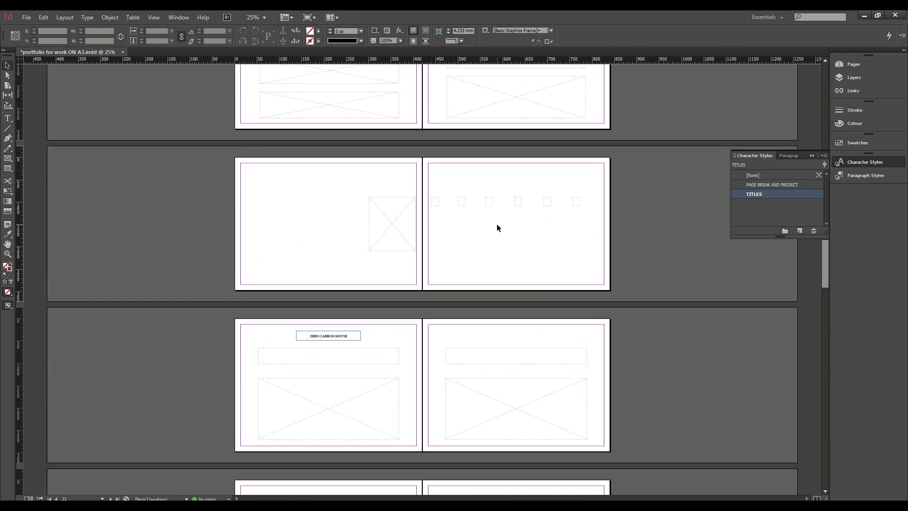
key("ctrl+a")
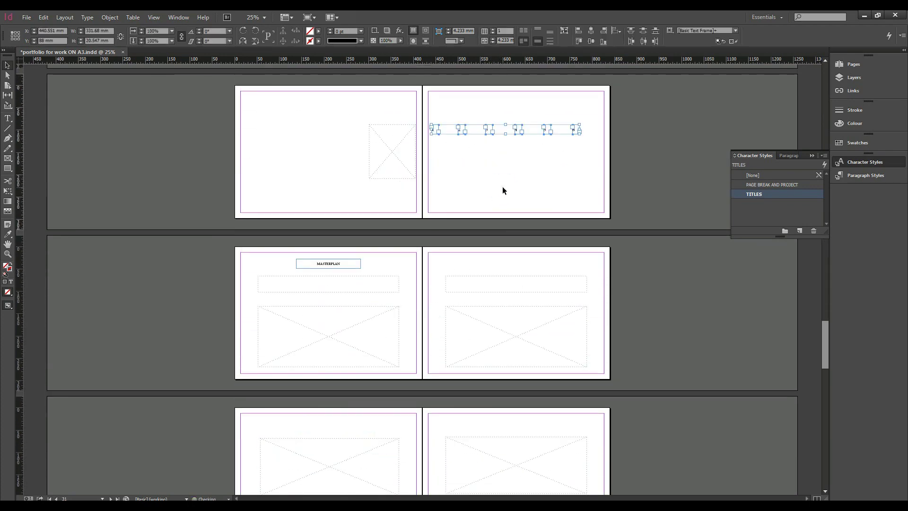
scroll(503, 190, "down", 10)
key("ctrl+a")
scroll(501, 180, "down", 8)
key("ctrl+alt+shift+v")
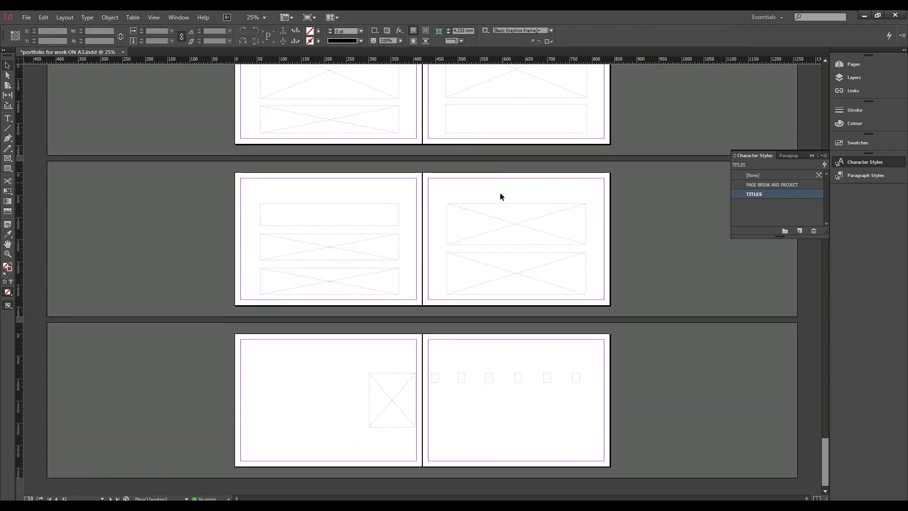
left_click(473, 431)
- Apply the TITLES character style to the CINEMA COMPLEX, ZERO CARBON HOUSE and RENOVATION OF CHANCES BROTHERS project titles
scroll(430, 339, "up", 9)
left_click(340, 371)
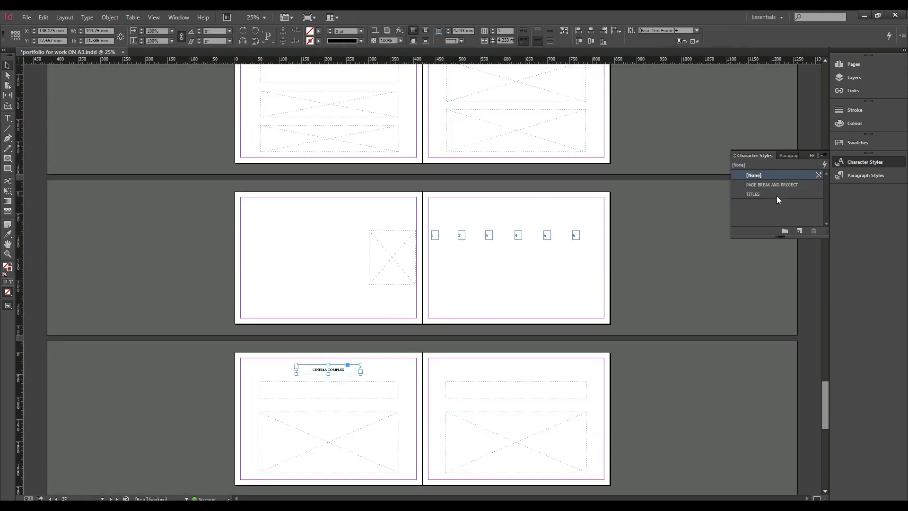
left_click(777, 195)
scroll(514, 218, "up", 12)
scroll(406, 232, "down", 8)
left_click(348, 234)
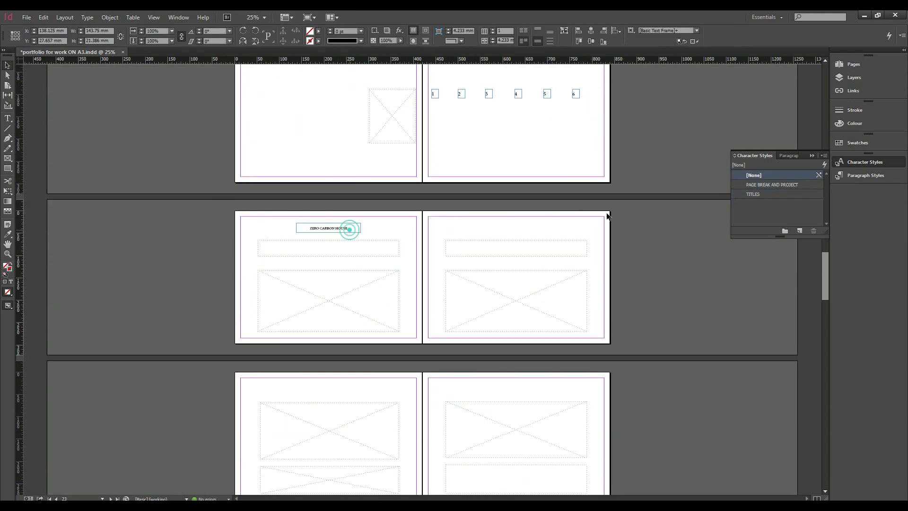
scroll(403, 229, "up", 5)
left_click(775, 196)
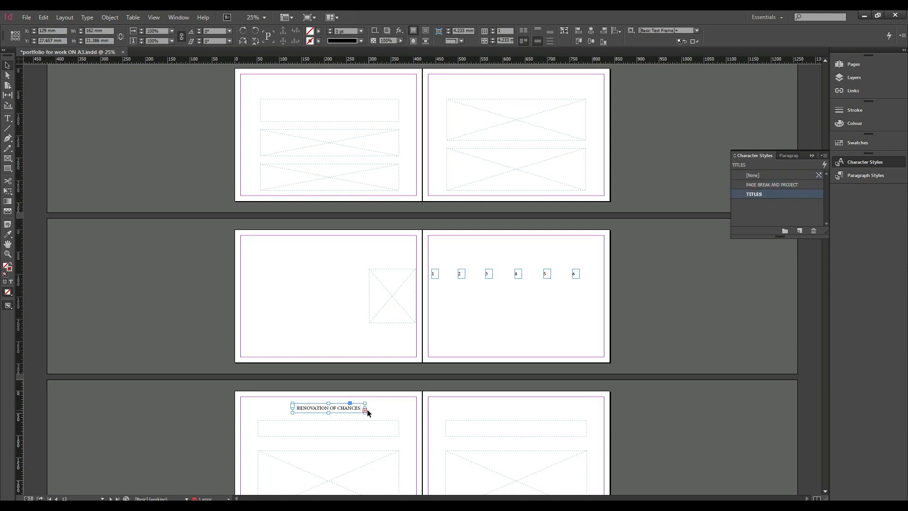
- Widen the RENOVATION OF CHANCES BROTHERS title frame to 225 mm so its text fits on one line
mouse_move(381, 412)
left_mouse_down()
mouse_move(348, 408)
mouse_move(373, 408)
left_mouse_up()
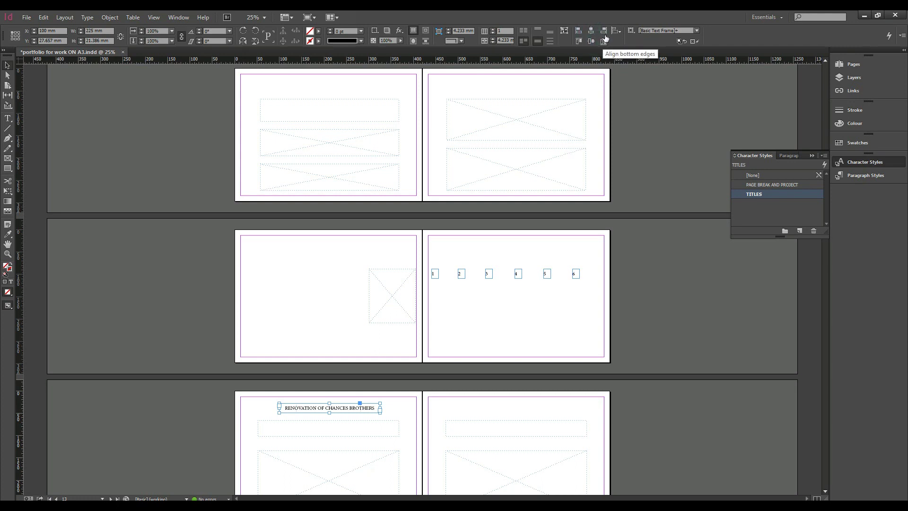
scroll(415, 318, "down", 4)
scroll(415, 319, "up", 3)
left_click(766, 189)
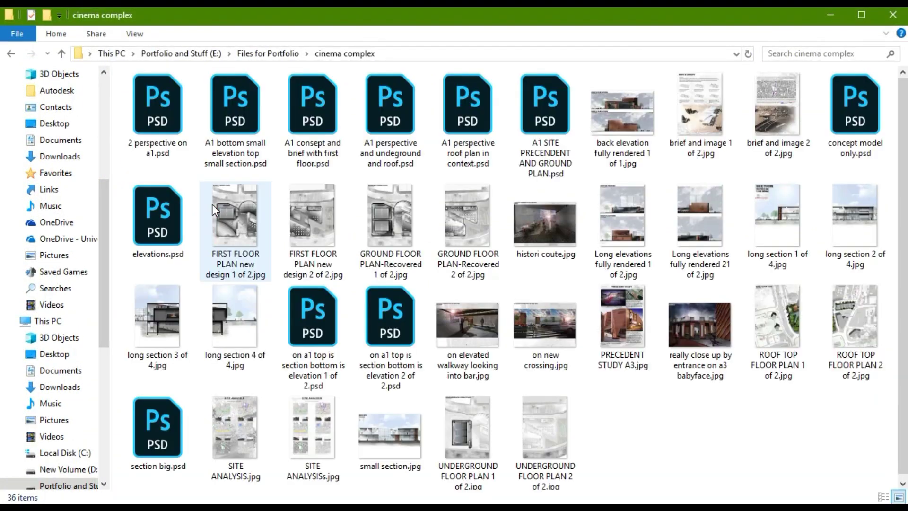
- In File Explorer, look through the project folders in Files for Portfolio, including maggie centre, personal stuff and zero carbon
key("BackSpace")
double_click(411, 166)
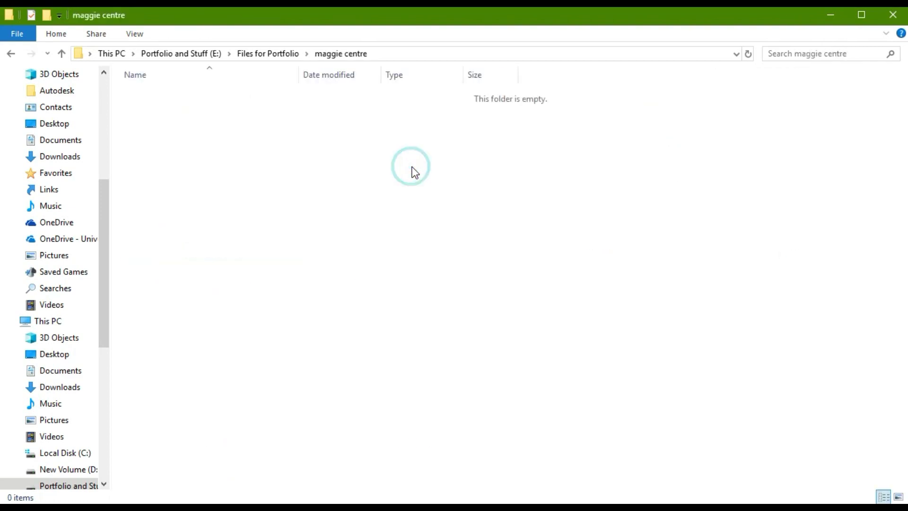
key("BackSpace")
double_click(611, 193)
key("BackSpace")
double_click(750, 199)
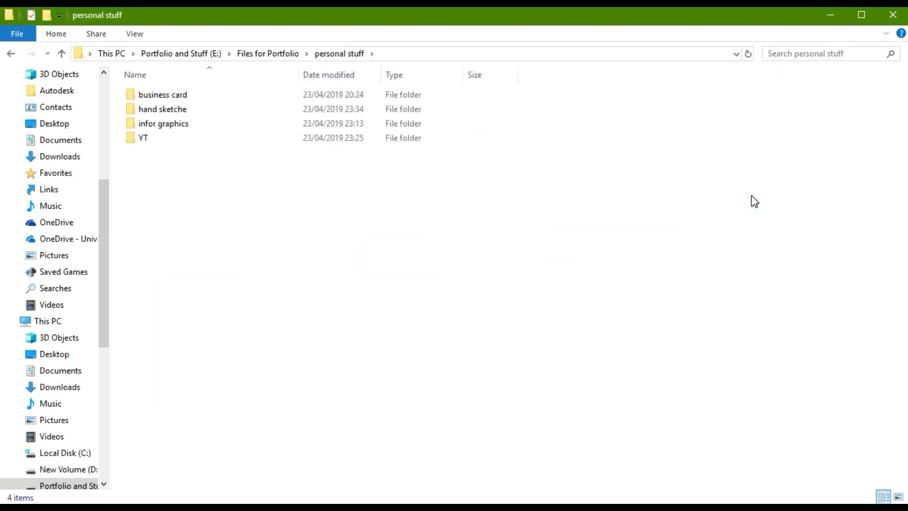
key("BackSpace")
double_click(182, 341)
key("BackSpace")
double_click(387, 363)
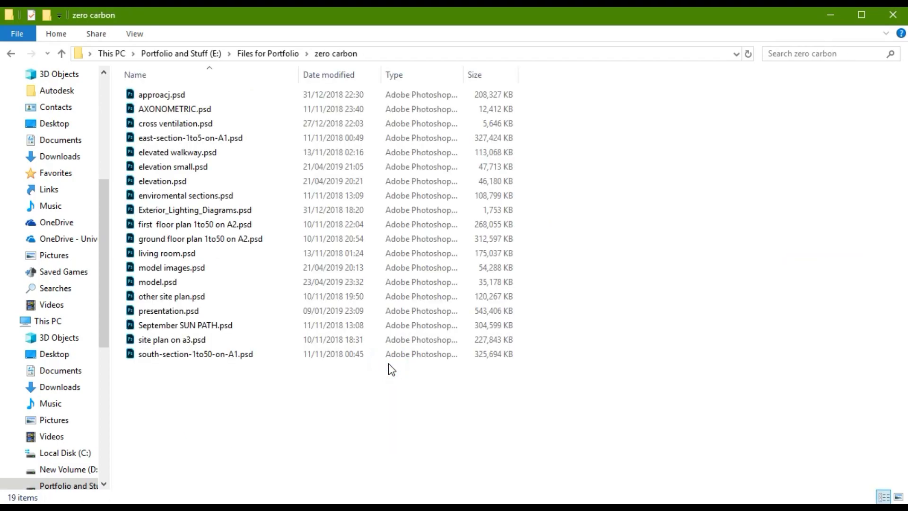
key("BackSpace")
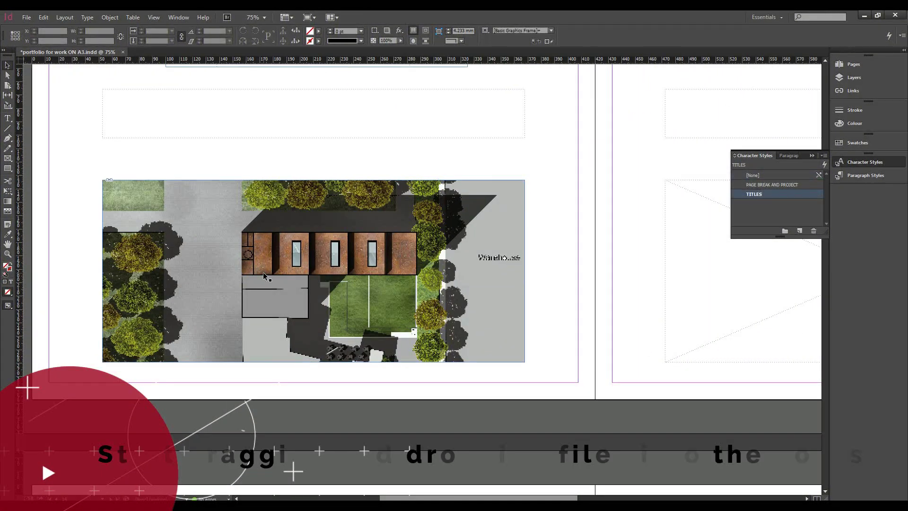
- In InDesign, scale and reposition the site plan image within its picture frame on the RENOVATION OF CHANCES BROTHERS page
left_click_drag(320, 227, 321, 274)
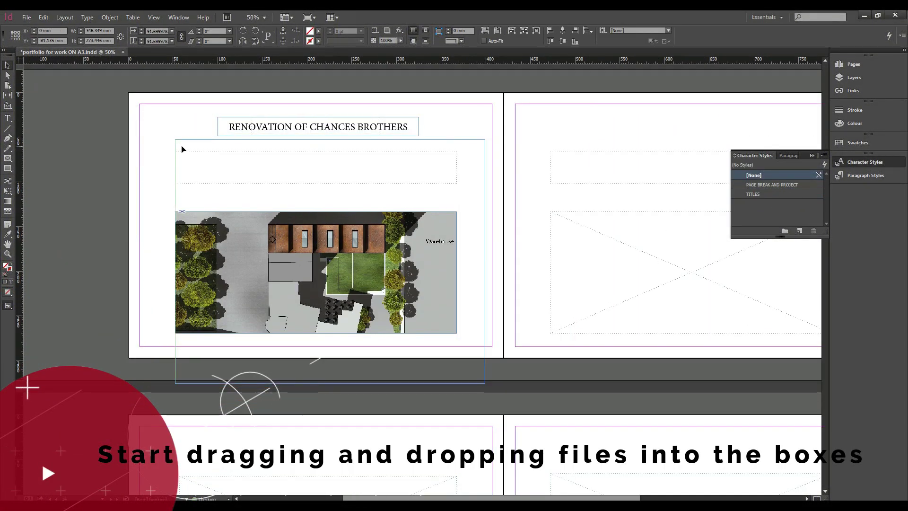
left_click_drag(183, 148, 456, 349)
left_click(99, 290)
left_click_drag(322, 280, 321, 269)
left_click(472, 267)
left_click_drag(404, 265, 237, 277)
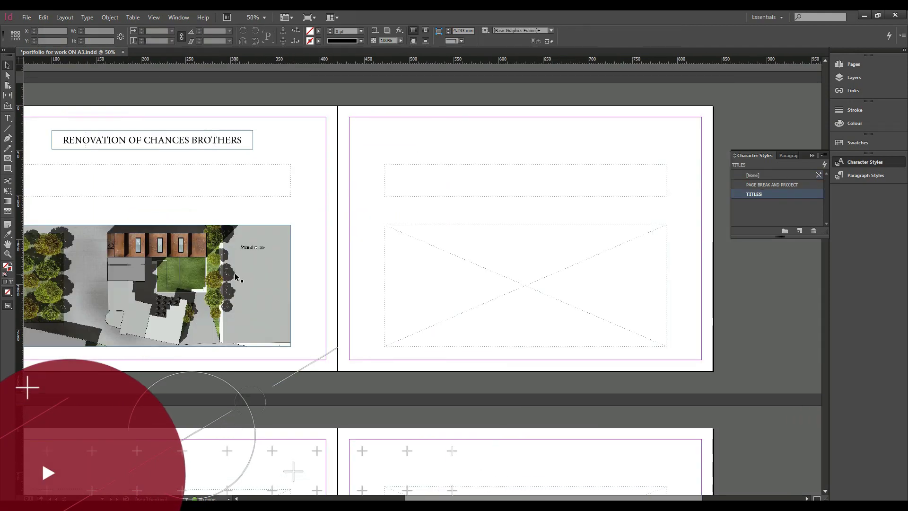
- Place NEW POSTER WITH CONSTRUCTION.psd from the renovation folder onto the RENOVATION OF CHANCES BROTHERS spread
key("ctrl+minus")
left_click_drag(540, 302, 517, 303)
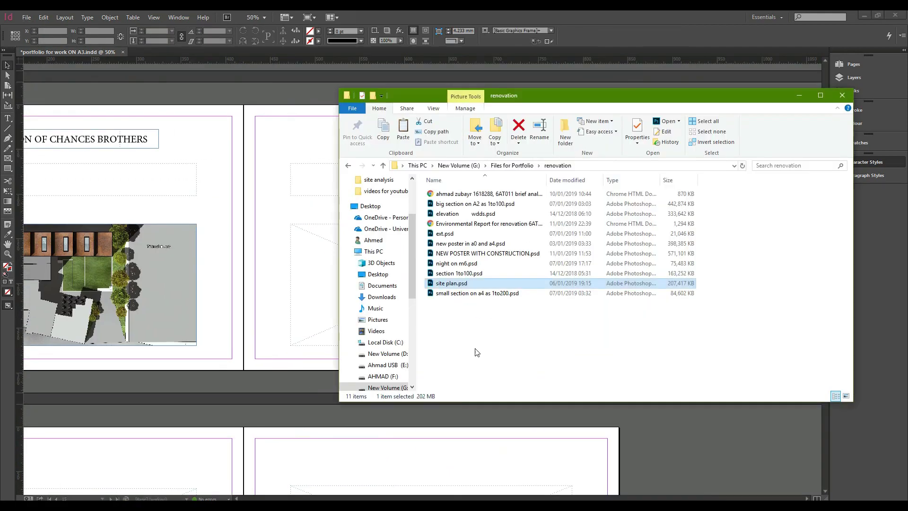
key("alt+Up")
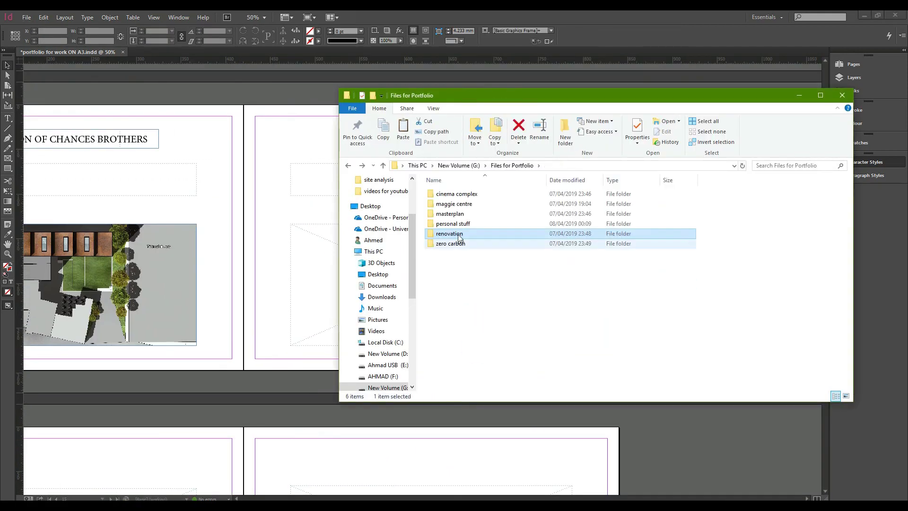
key("Return")
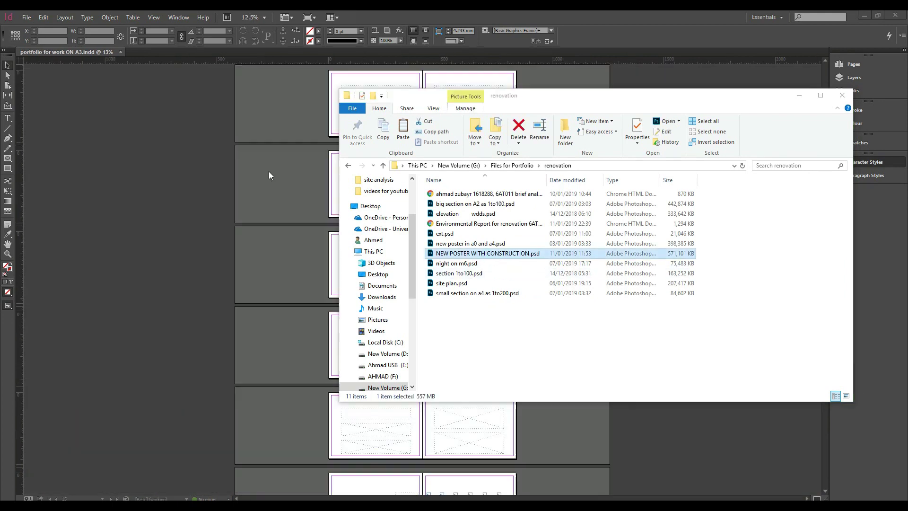
left_click_drag(269, 175, 268, 171)
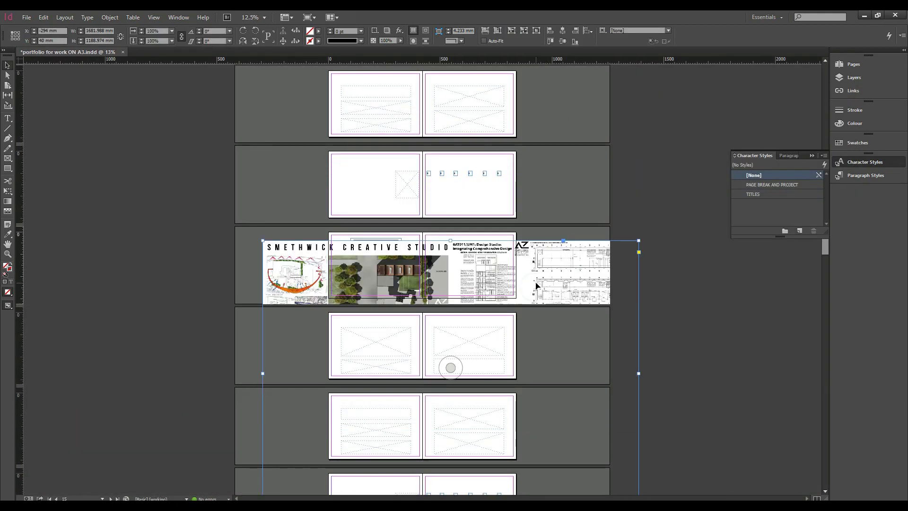
- Try cropping the placed poster to its precedent studies and concept diagrams by reducing the frame
double_click(293, 275)
left_click_drag(277, 276, 276, 199)
key("Escape")
scroll(422, 279, "down", 3)
left_click_drag(639, 399, 399, 185)
key("ctrl+equal")
key("ctrl+equal")
left_click_drag(49, 229, 260, 230)
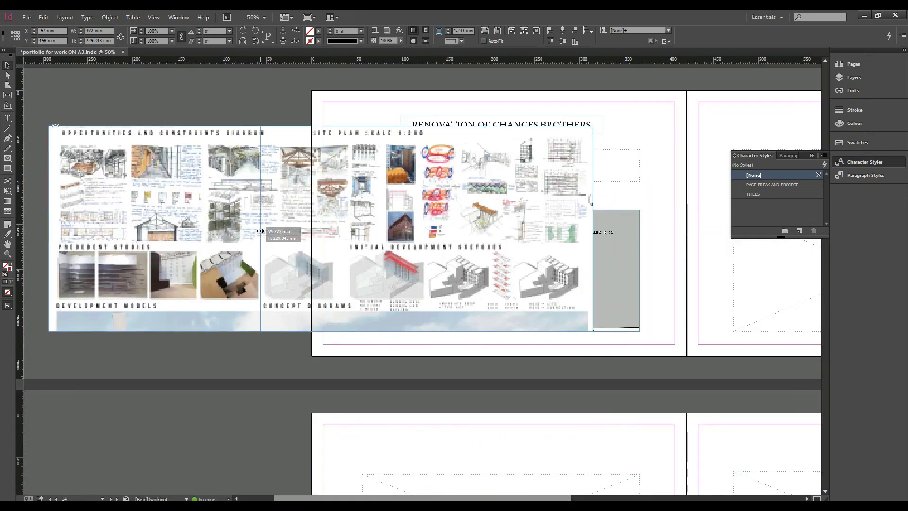
- Crop the poster further from its upper edge, try it on the right page, and remove it from the spread
left_click_drag(427, 126, 467, 251)
left_click_drag(486, 279, 559, 235)
scroll(558, 233, "right", 3)
left_click_drag(264, 288, 316, 271)
left_click_drag(414, 257, 413, 283)
left_click_drag(456, 303, 457, 284)
key("ctrl+x")
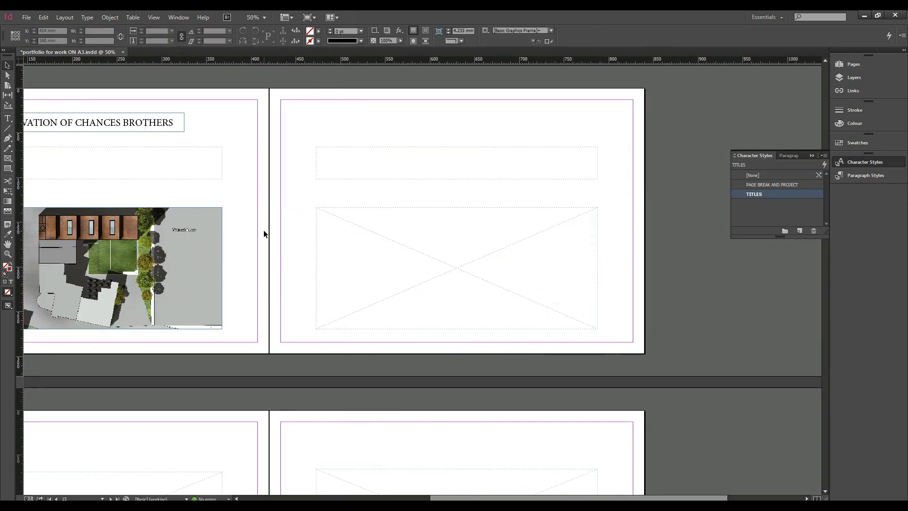
- Paste a copy of the RENOVATION OF CHANCES BROTHERS title in place on the left page of the following spread
key("ctrl+minus")
scroll(312, 218, "down", 1)
scroll(321, 265, "down", 1)
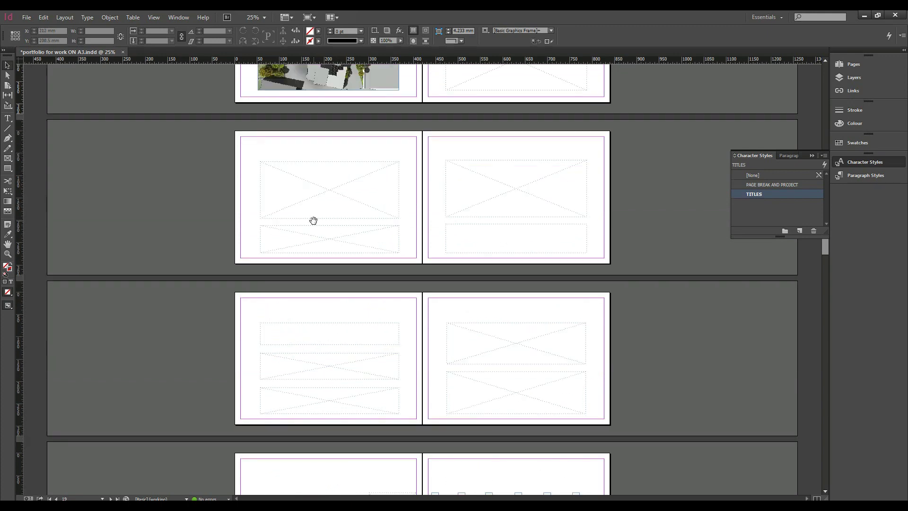
scroll(328, 302, "up", 2)
key("ctrl+alt+shift+v")
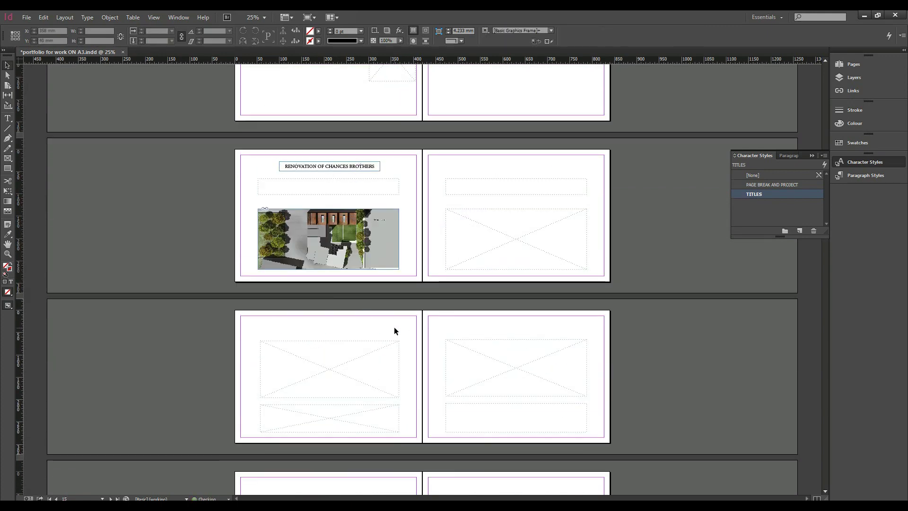
scroll(387, 329, "down", 1)
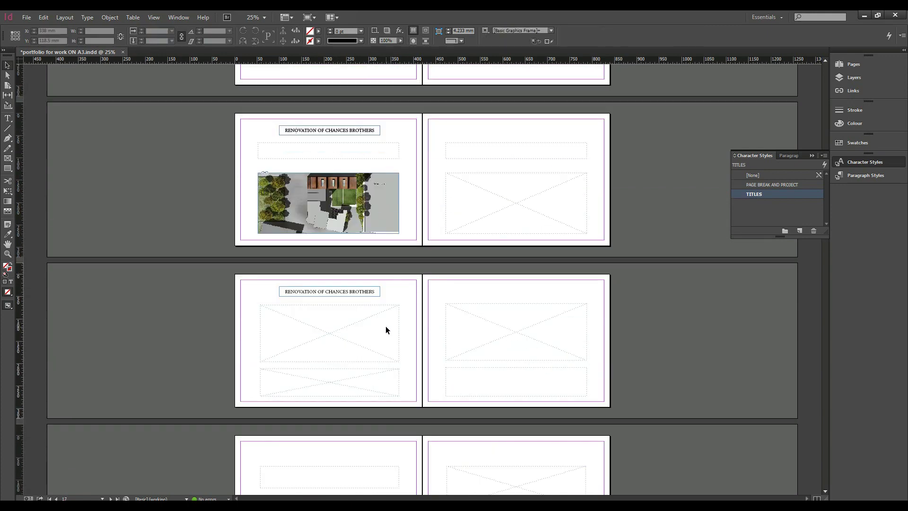
- Duplicate the title over the large picture frame on the left page and change its text to FLOOR PLAN MAYBE X2
scroll(385, 327, "down", 4)
left_click_drag(304, 147, 307, 188)
double_click(307, 188)
key("ctrl+a")
type("FLOOR PLAN MAYBE X2")
- Add a LARGE SECTION label over the right page's picture frame and a RENDERS X2 label over the small left-page frame
left_click(13, 71)
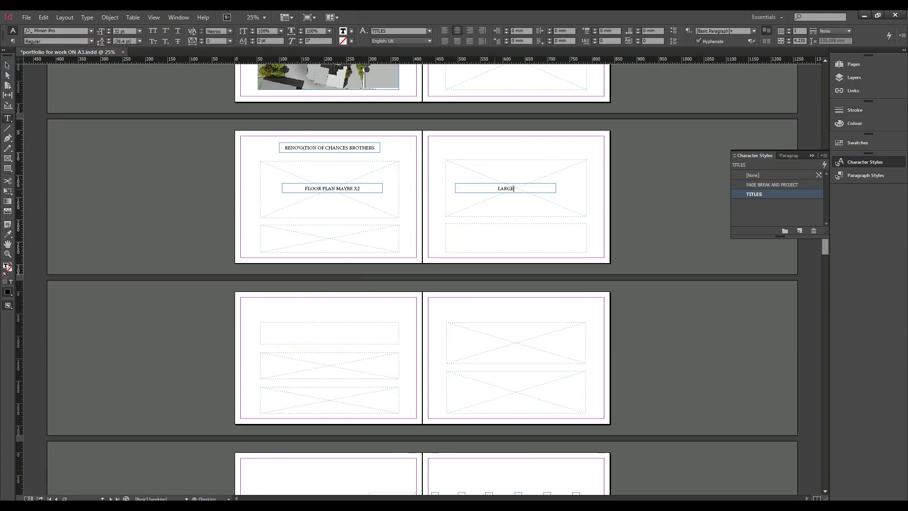
left_click(218, 215)
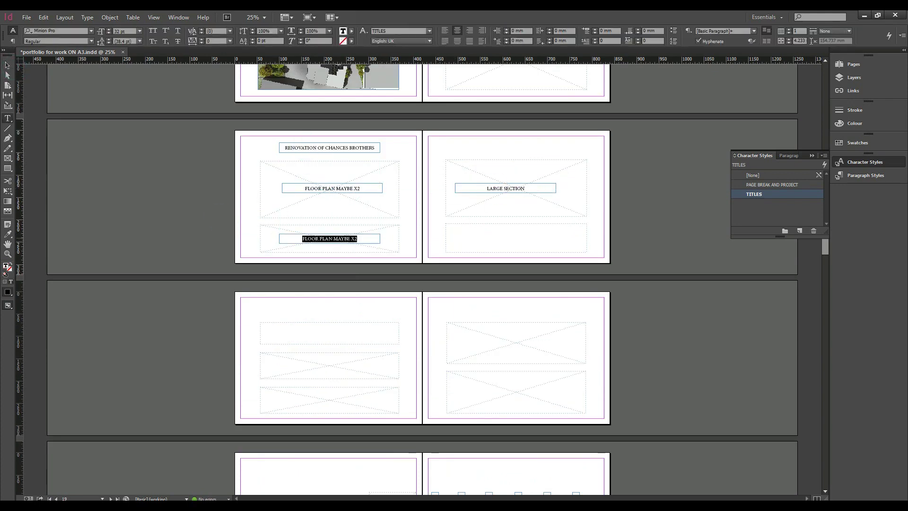
type("2")
left_click(8, 65)
left_click(195, 213)
- Paste the project title in place on the next spread and add a 1 BIG ELEVATION label between its left-page picture frames
scroll(195, 213, "down", 2)
left_click(330, 117)
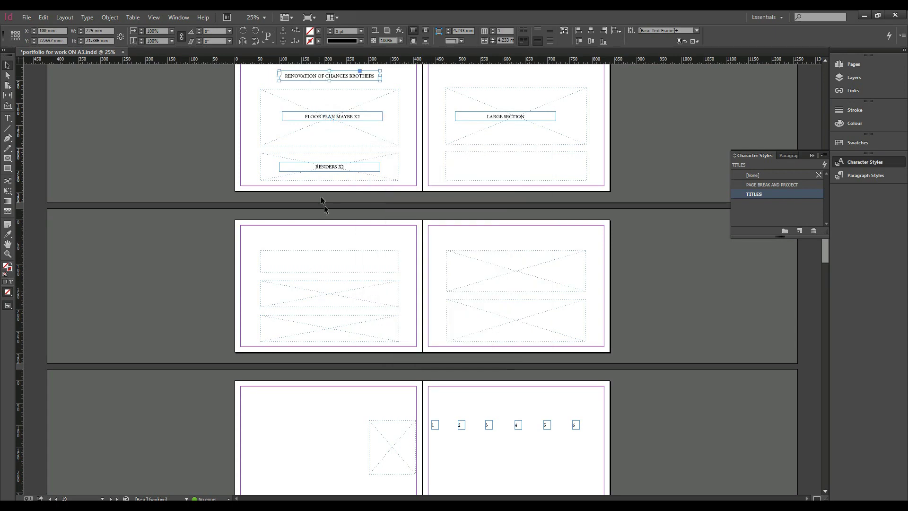
left_click(323, 240)
key("ctrl+alt+shift+v")
left_click(295, 294)
left_click_drag(300, 236, 299, 311)
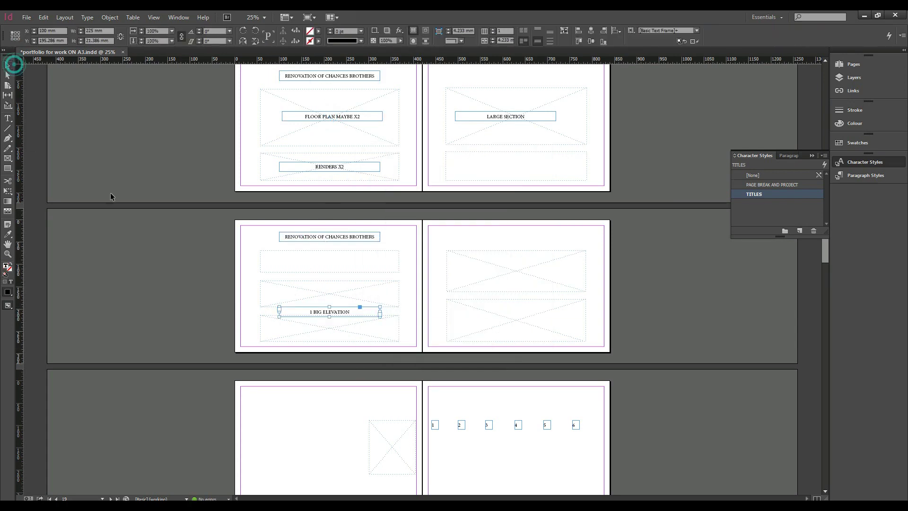
- Place big section on A2 as 1to100.psd from the renovation folder on the right page at picture-frame width, replacing the LARGE SECTION label
scroll(111, 196, "up", 1)
left_click(104, 505)
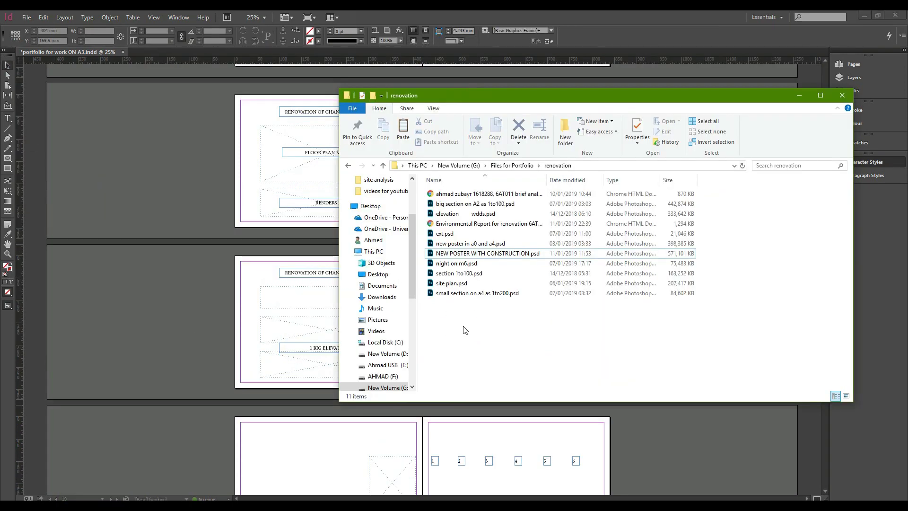
left_click_drag(465, 96, 183, 185)
left_click_drag(176, 292, 665, 176)
left_click_drag(627, 140, 449, 127)
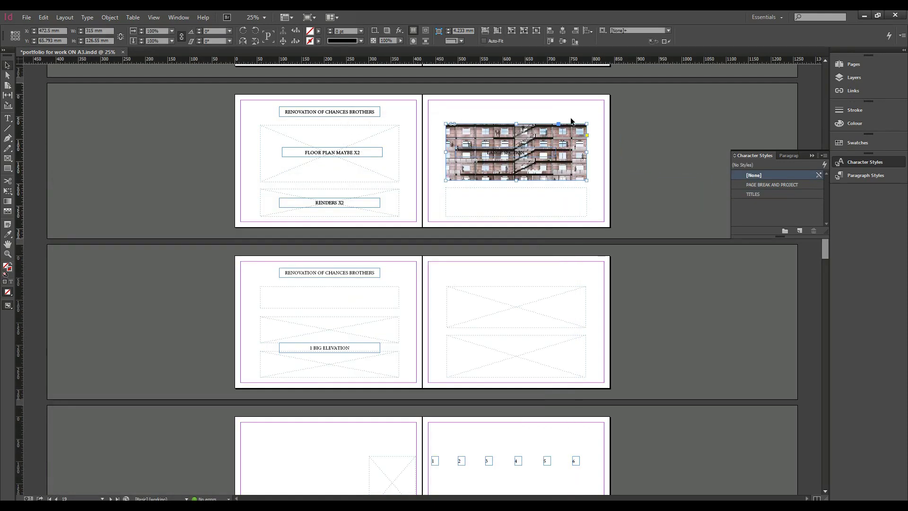
scroll(571, 193, "up", 2)
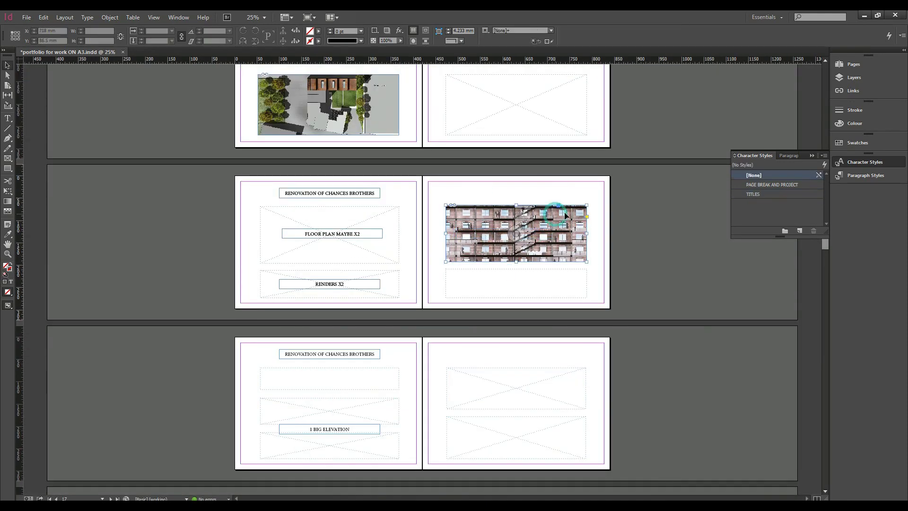
key("ctrl+z")
left_click(622, 237)
left_click_drag(649, 306, 474, 278)
left_click_drag(708, 383, 587, 304)
left_click(643, 276)
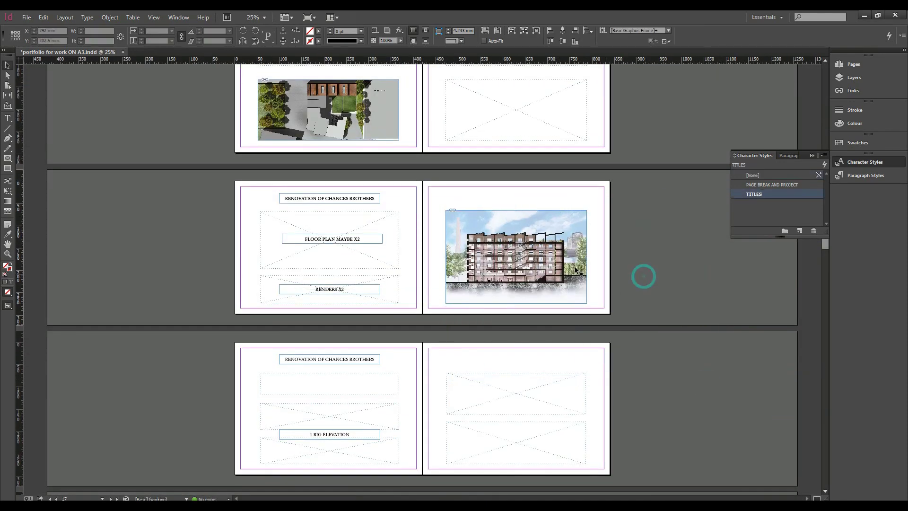
- Crop the excess sky above the building in the section image and align the image with the top of its picture frame
key("ctrl+equal")
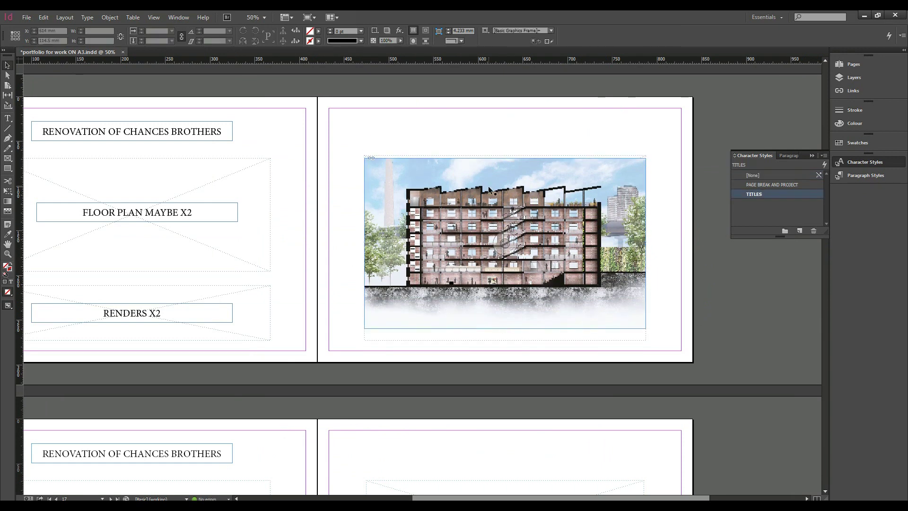
left_click_drag(489, 190, 489, 187)
left_click(618, 307)
left_click(727, 302)
left_click_drag(553, 240, 437, 245)
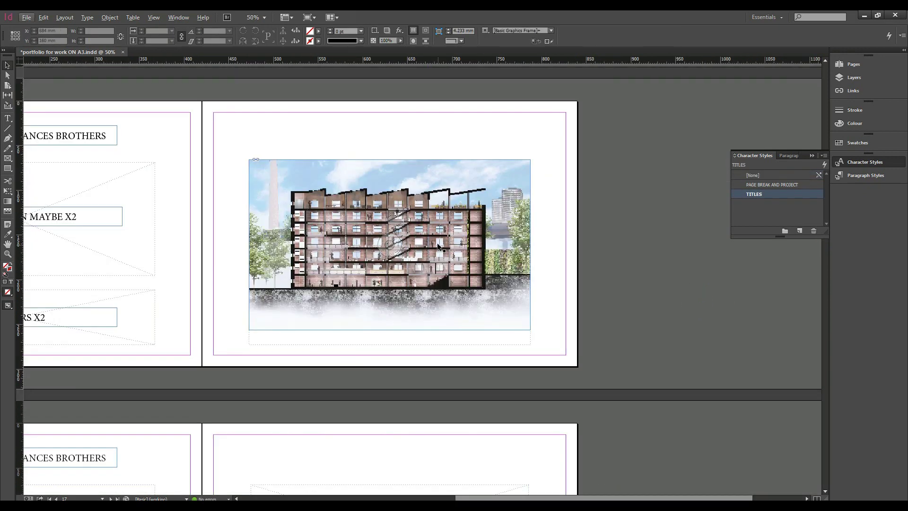
key("ctrl+minus")
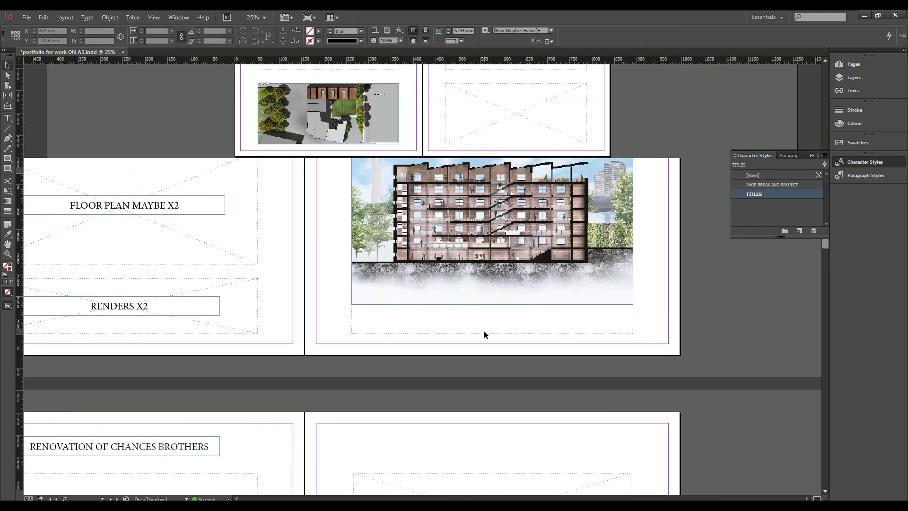
- Place ext.psd from the renovation folder on the following spread's right page, starting at the upper picture frame's corner
key("alt+Tab")
left_click_drag(344, 187, 678, 101)
left_click_drag(486, 235, 374, 244)
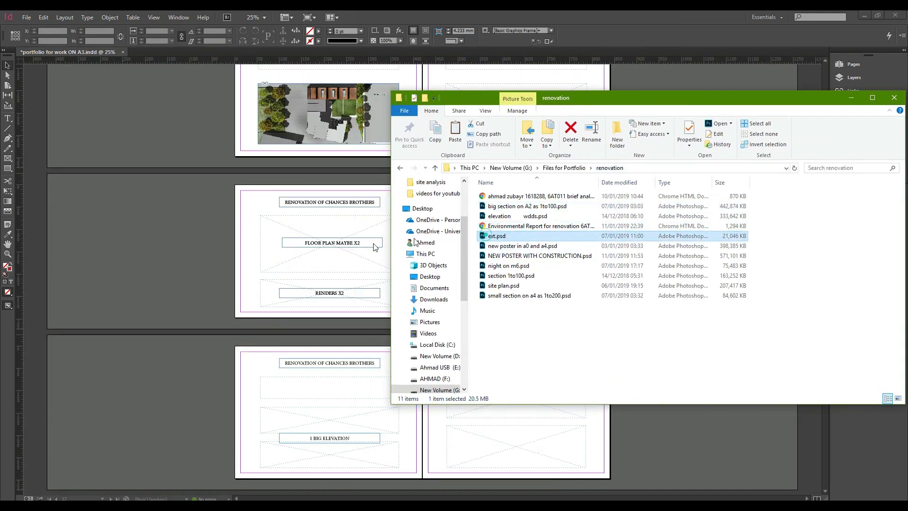
left_click(108, 226)
scroll(108, 225, "down", 3)
left_click_drag(243, 202, 581, 352)
left_click_drag(649, 409, 585, 372)
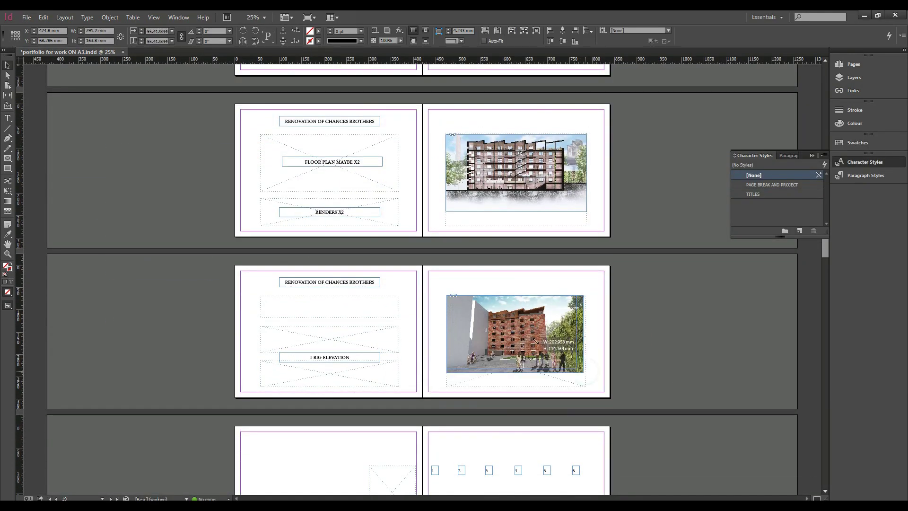
left_click_drag(534, 340, 531, 344)
- Delete the RENDERS X2 label and place night on m6.psd from the renovation folder below the exterior render on the right page
key("alt+Tab")
left_click_drag(508, 265, 215, 275)
left_click_drag(127, 336, 133, 336)
left_click_drag(221, 397, 221, 388)
left_click(329, 212)
key("Delete")
left_click_drag(162, 325, 551, 383)
left_click_drag(654, 457, 554, 355)
left_click(617, 366)
- Scale the exterior render down to the upper picture frame's height and reduce the night photo below it
scroll(537, 376, "up", 2)
left_click(529, 279)
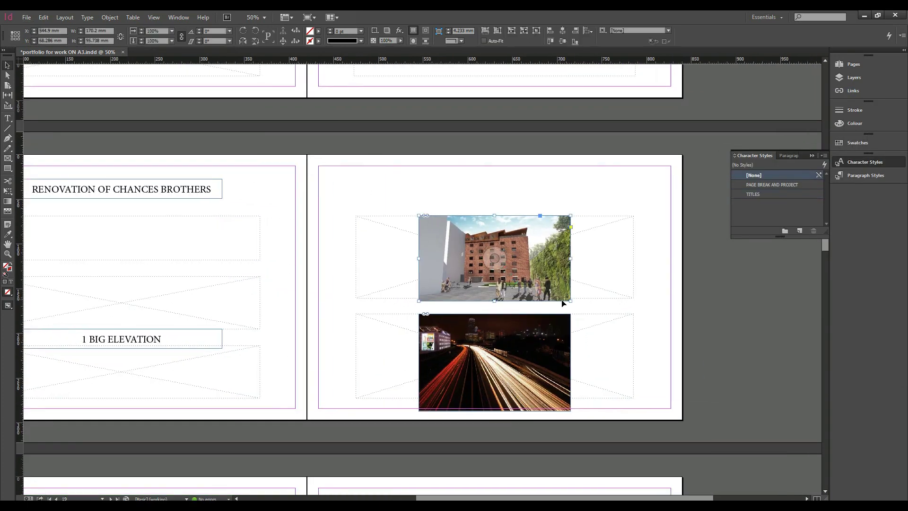
left_click_drag(570, 301, 566, 298)
left_click(530, 369)
left_click_drag(572, 411, 555, 401)
- Line the night photo up under the exterior render and trim its lower edge to the bottom of the lower picture frame
left_click_drag(484, 358, 634, 276)
key("ctrl+z")
left_click(634, 276)
left_click_drag(525, 374, 687, 276)
left_click_drag(717, 304, 566, 408)
left_click_drag(492, 408, 490, 398)
left_click(689, 281)
- Delete the 1 BIG ELEVATION label from the spread's left page
scroll(689, 279, "down", 1)
left_click(330, 331)
key("Delete")
left_click(162, 326)
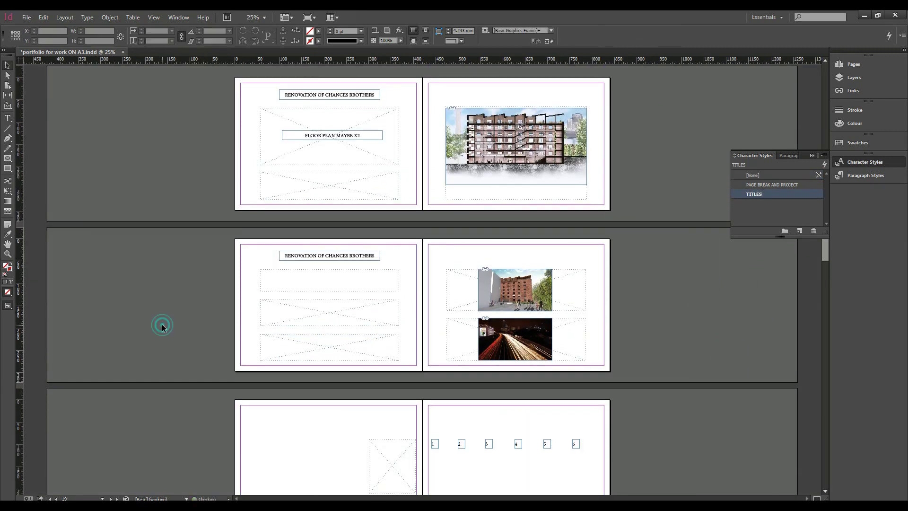
- Place the elevation PSD from the renovation folder on the left page, scaled to the width of the picture frames
key("alt+Tab")
left_click_drag(496, 216, 290, 312)
left_click(128, 285)
left_click_drag(521, 471, 398, 389)
left_click(198, 338)
- Crop the elevation image and fit it over the two lower picture frames on the left page
scroll(199, 337, "down", 2)
scroll(356, 281, "up", 1)
left_click(305, 297)
left_click_drag(303, 376, 304, 339)
left_click_drag(313, 275, 314, 230)
left_click(94, 256)
scroll(263, 245, "down", 1)
scroll(263, 246, "up", 2)
left_click_drag(380, 315, 380, 327)
left_click_drag(400, 284, 426, 274)
left_click_drag(427, 314, 399, 313)
left_click_drag(357, 358, 356, 358)
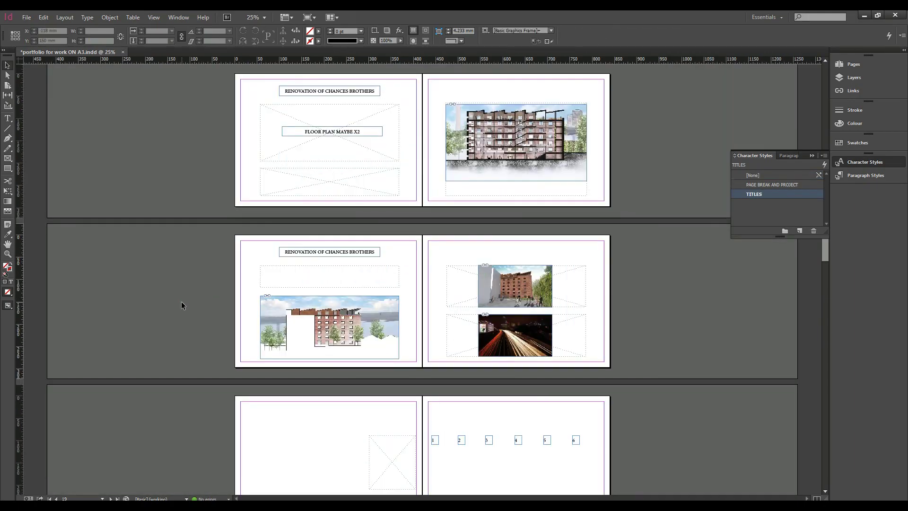